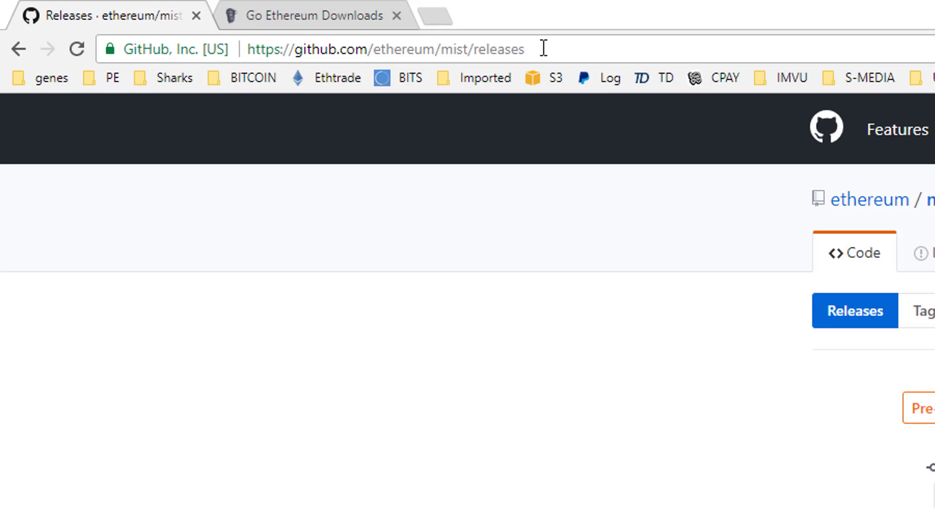
Download Ethereum-Wallet-win64-0-9-0.zip and Mist-win64-0-9-0.zip from the Ethereum Wallet and Mist 0.9.0 release
drag(544, 47, 217, 49)
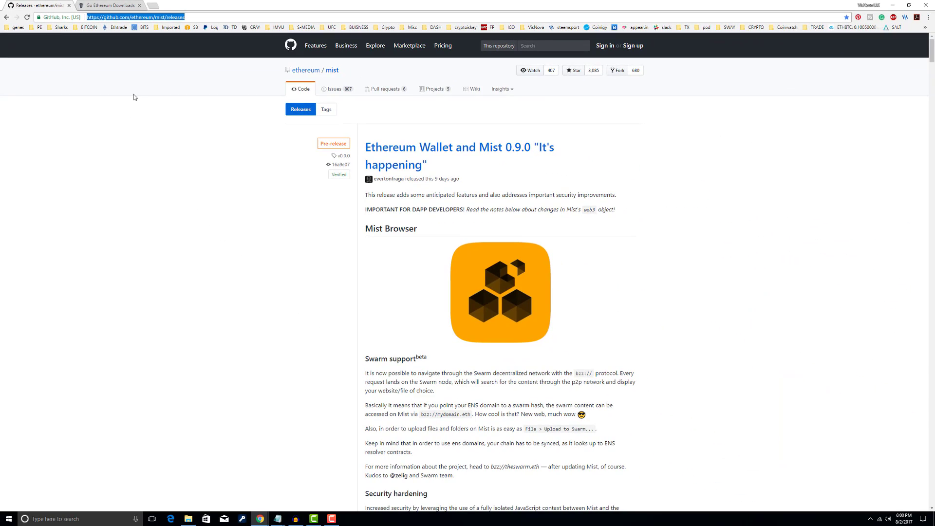
click(931, 59)
drag(931, 60, 922, 122)
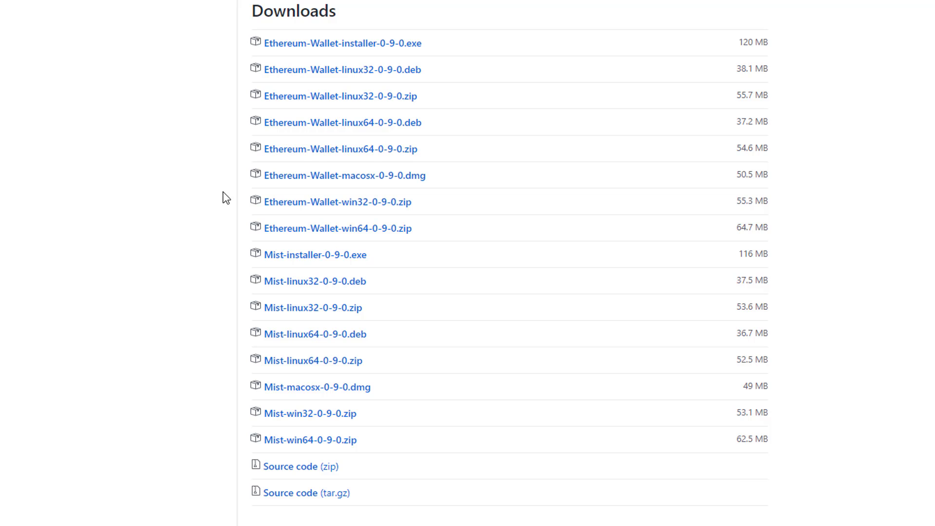
click(357, 227)
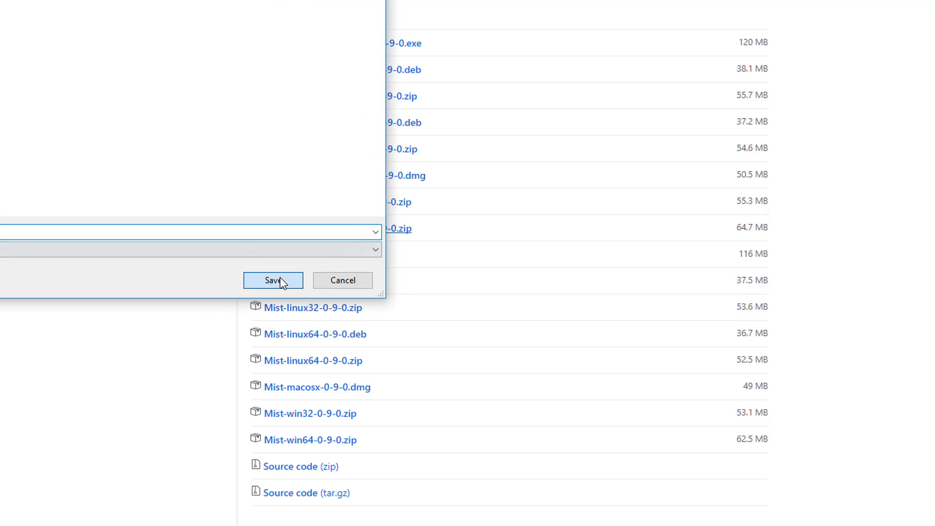
click(279, 277)
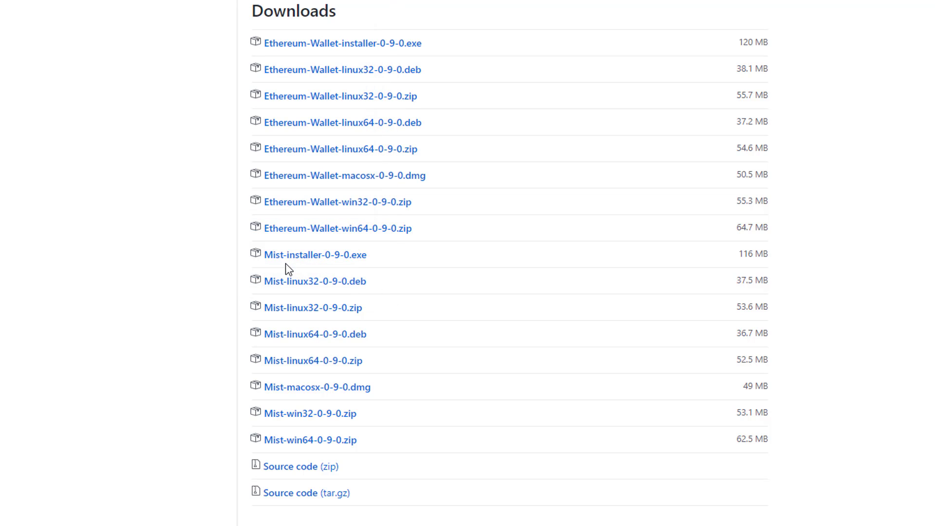
click(304, 441)
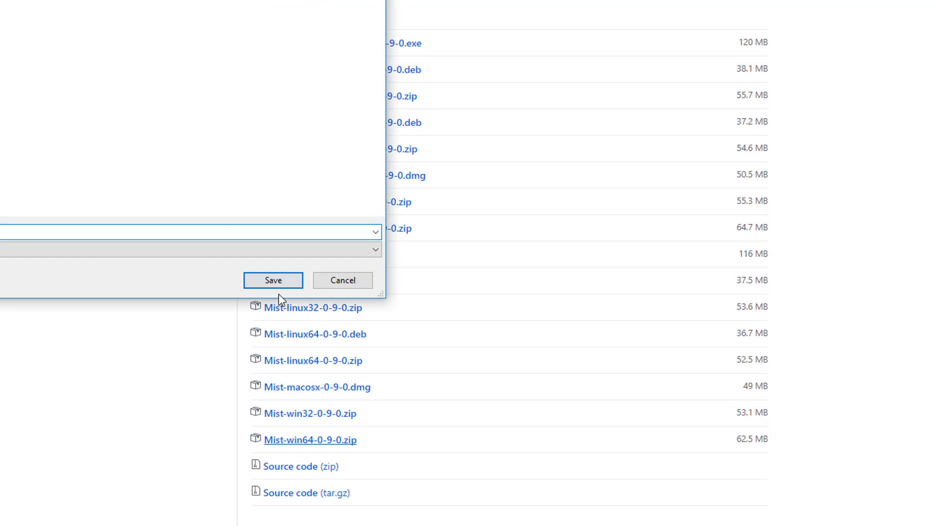
click(274, 280)
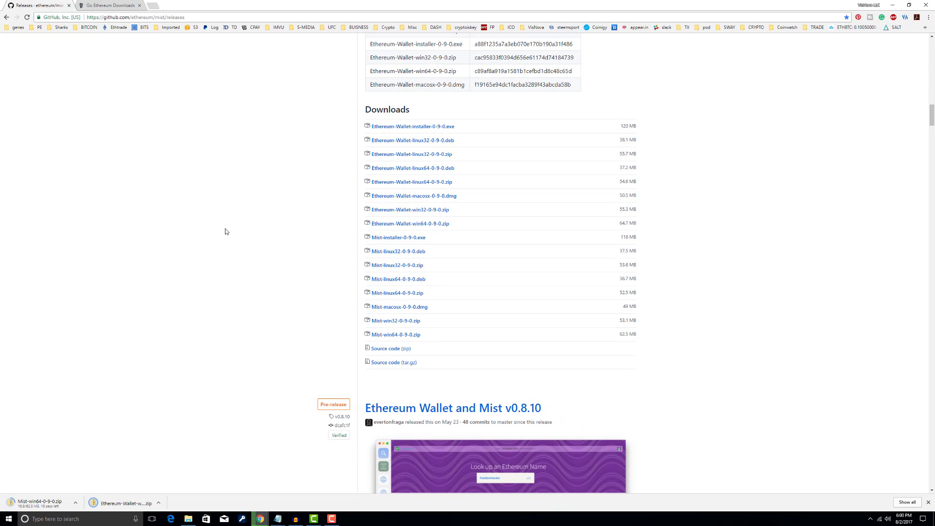
Download Geth 1.6.7 for Windows from the Go Ethereum downloads page into the Downloads folder
click(113, 8)
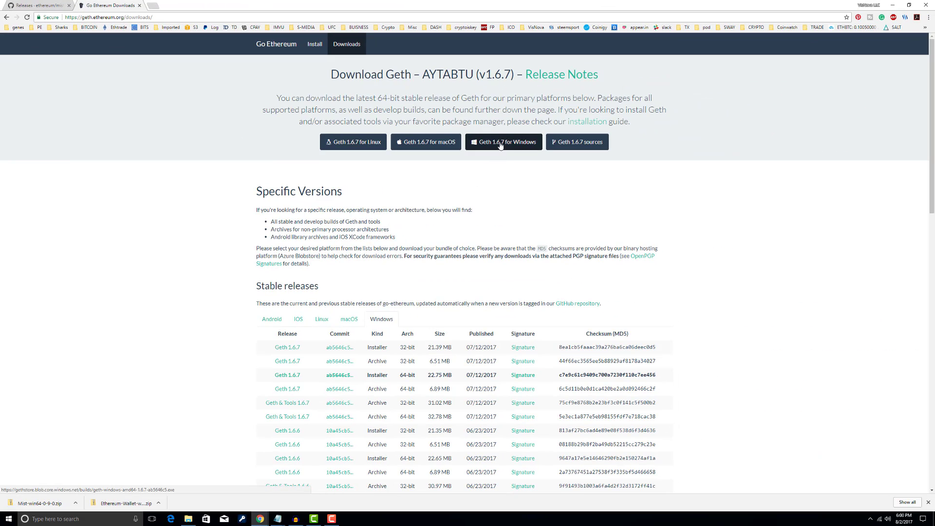
click(500, 145)
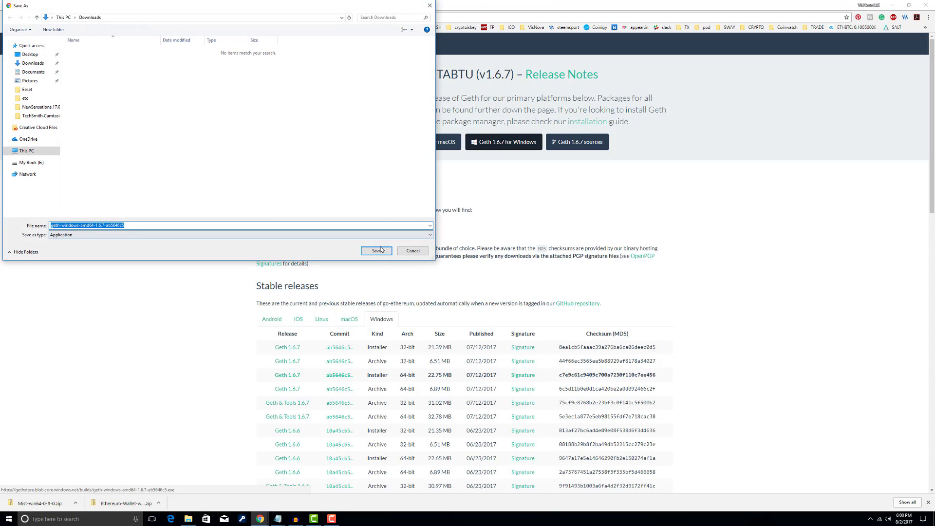
click(377, 251)
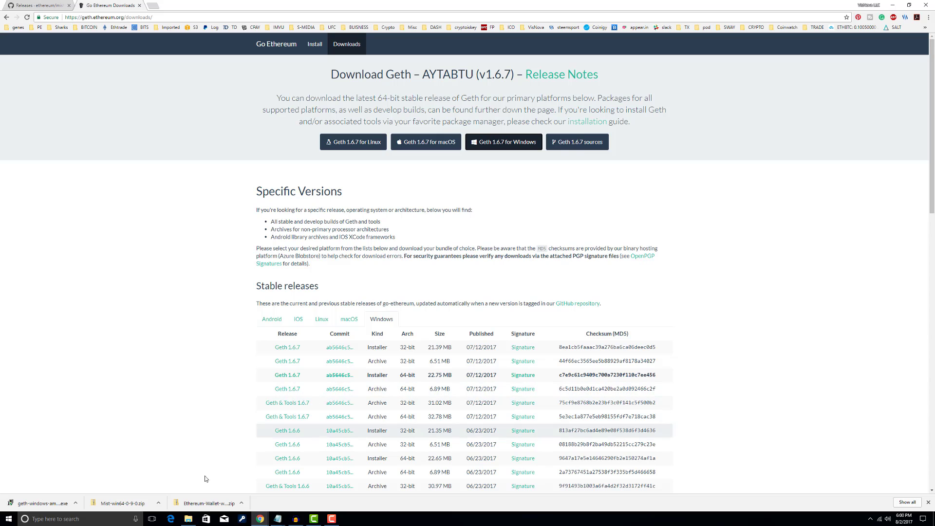
Extract all files of the downloaded Ethereum-Wallet-win64-0-9-0 archive into its own folder in Downloads
click(190, 502)
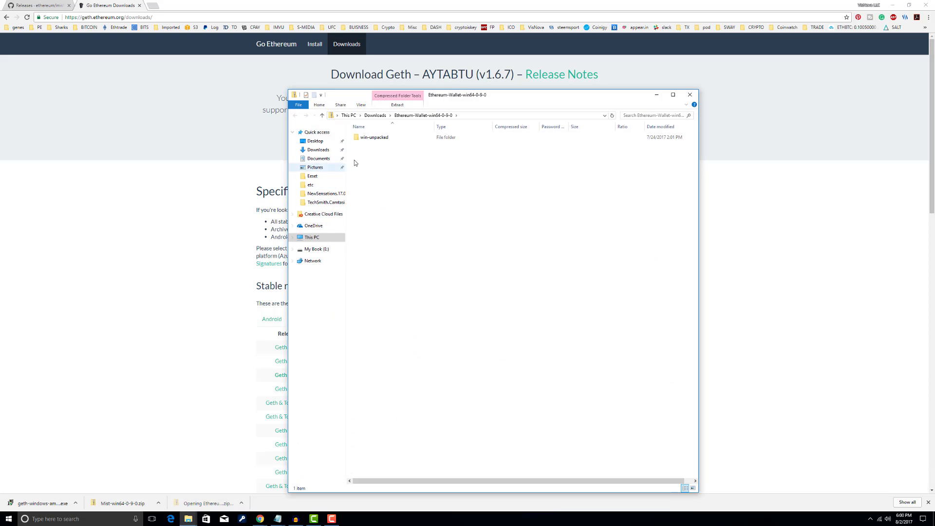
click(374, 117)
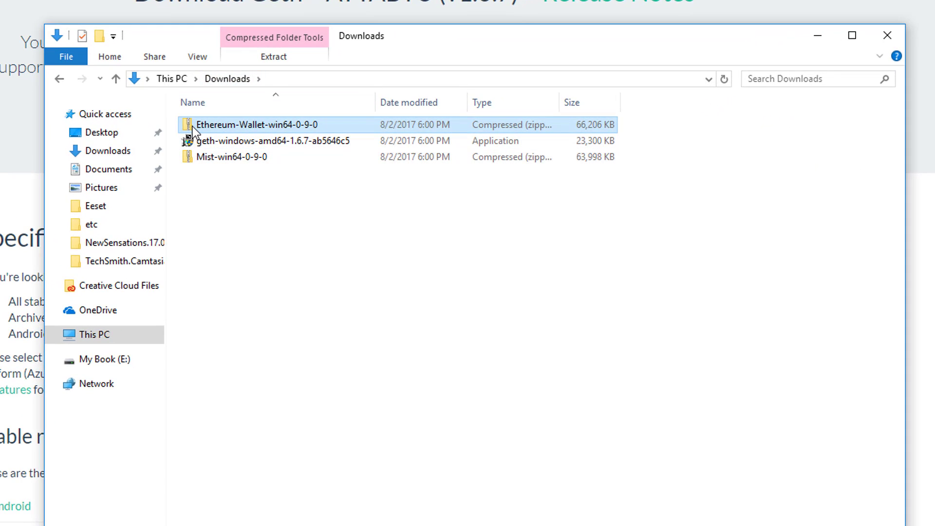
double_click(255, 125)
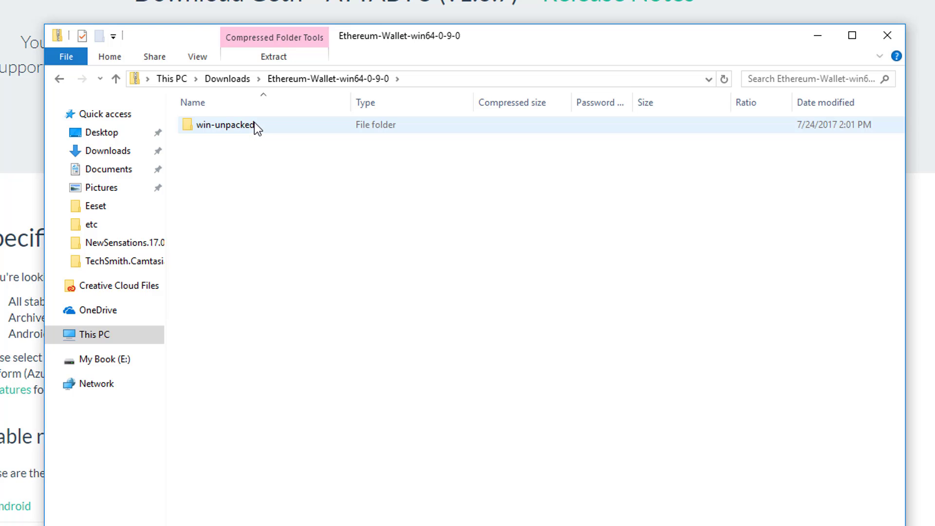
double_click(254, 125)
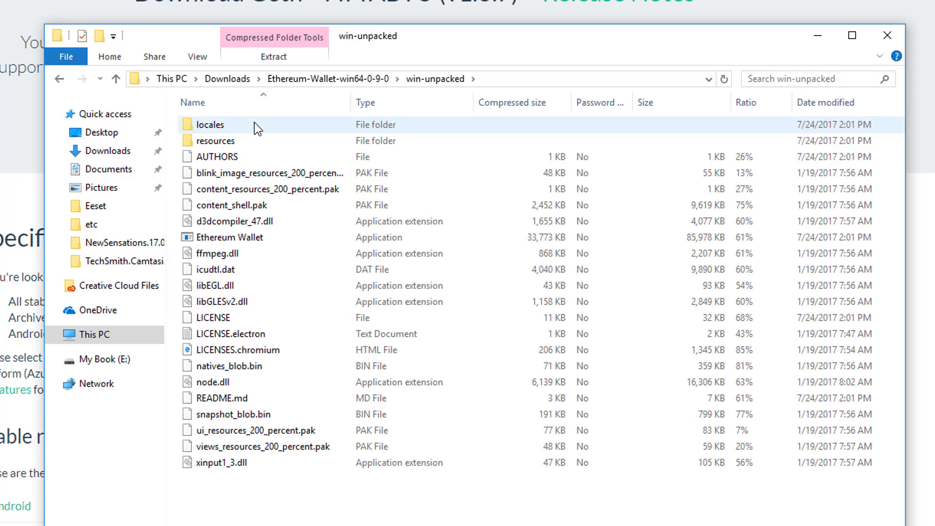
right_click(229, 236)
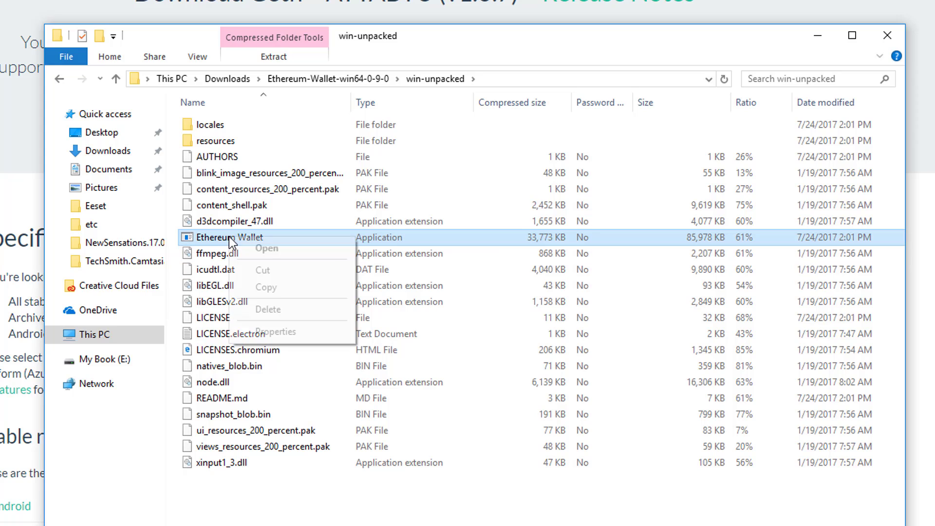
double_click(213, 239)
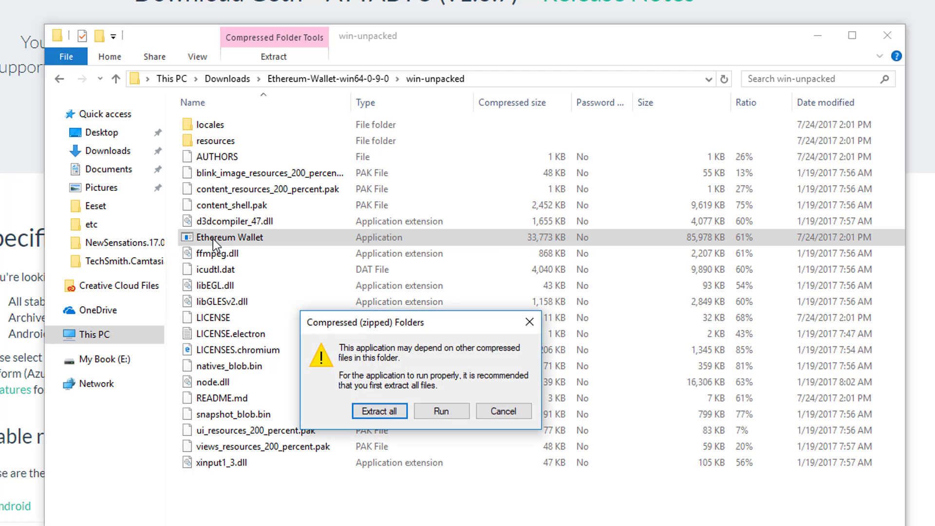
click(380, 412)
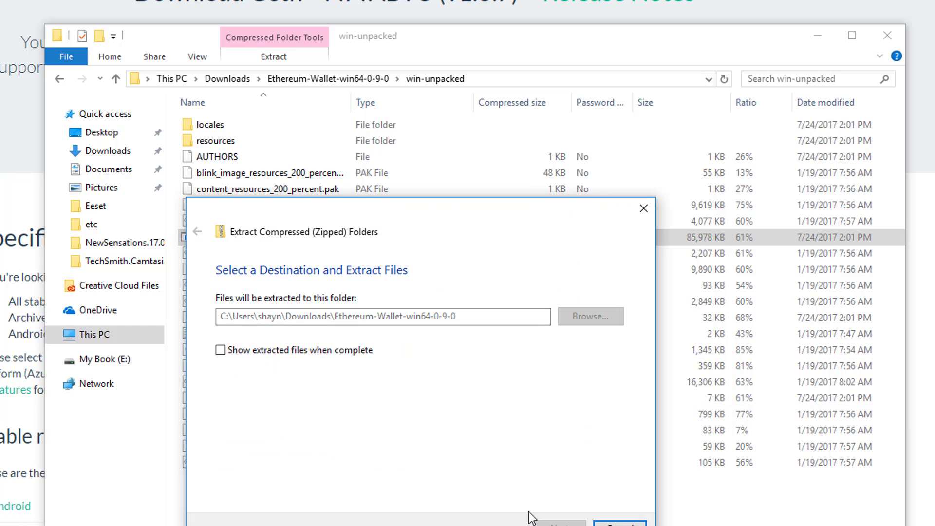
click(536, 521)
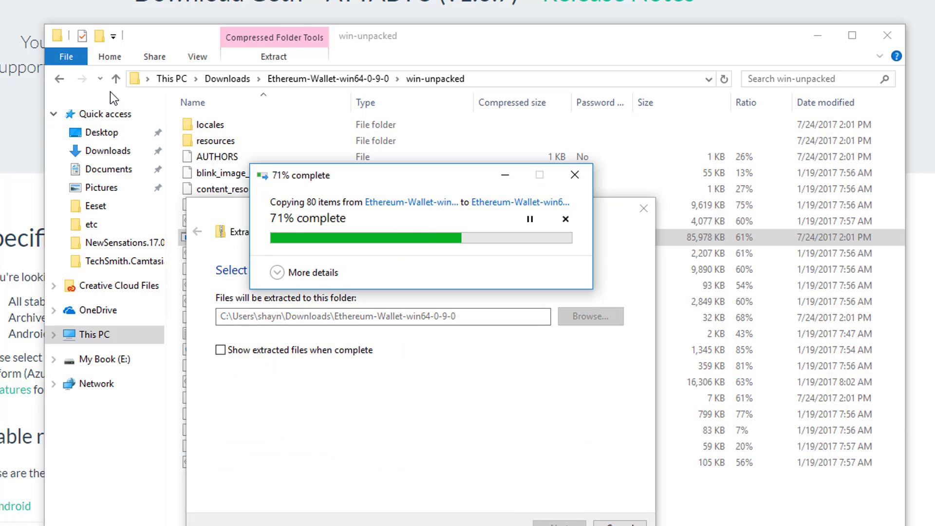
Extract all files of the Mist-win64-0-9-0 archive into its own folder in Downloads
click(60, 80)
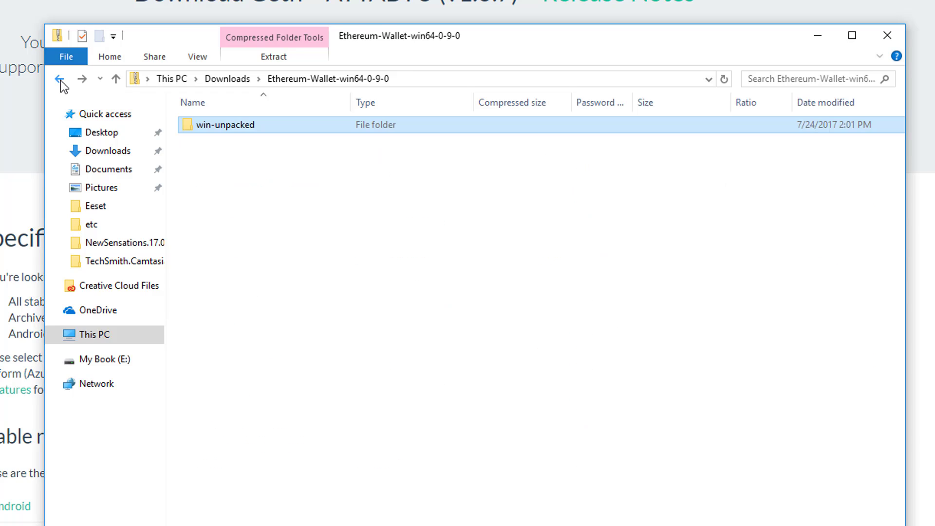
click(60, 80)
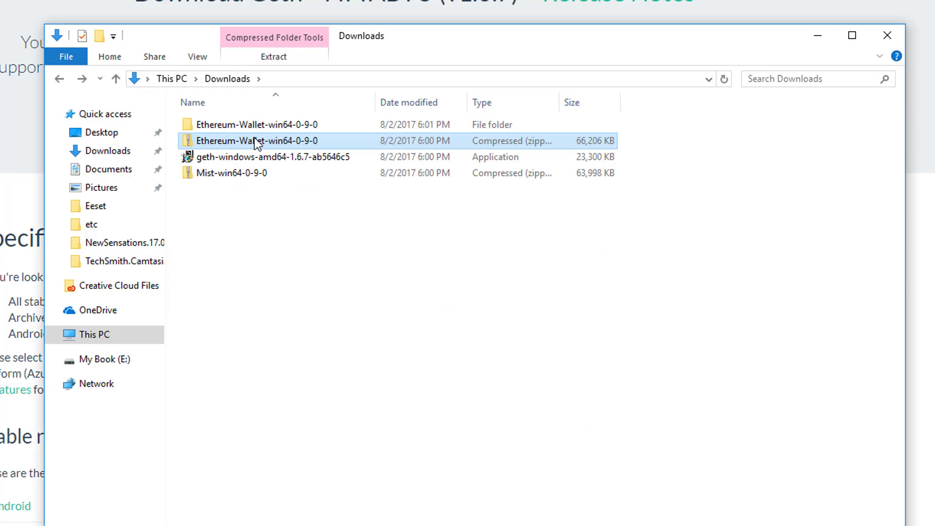
double_click(218, 172)
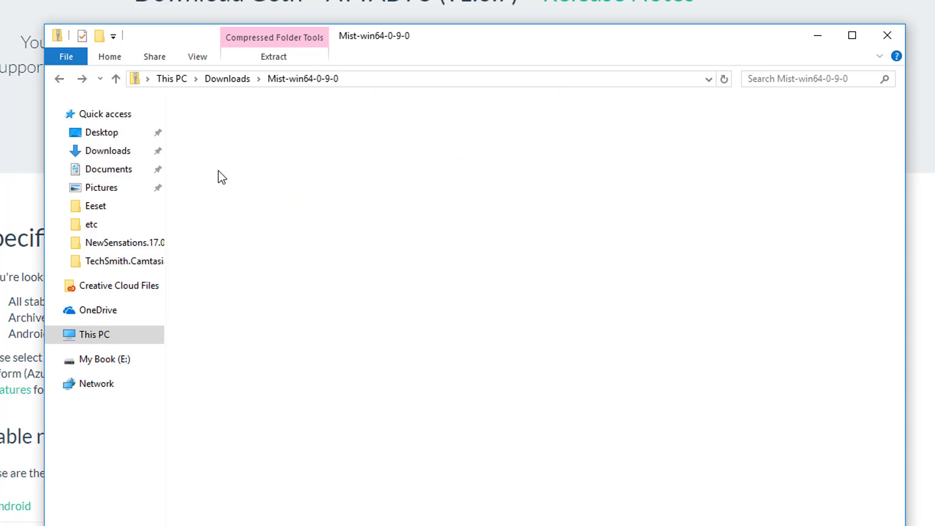
click(214, 129)
double_click(214, 130)
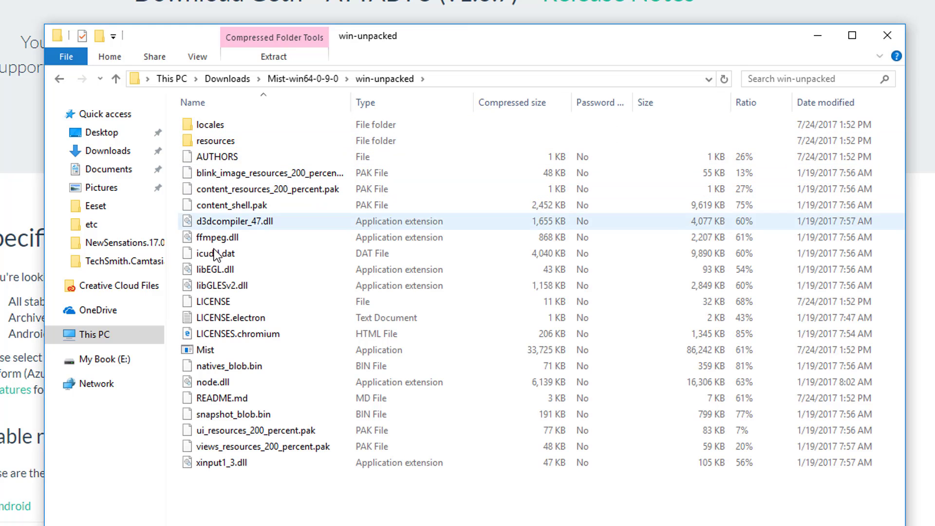
click(215, 350)
double_click(214, 349)
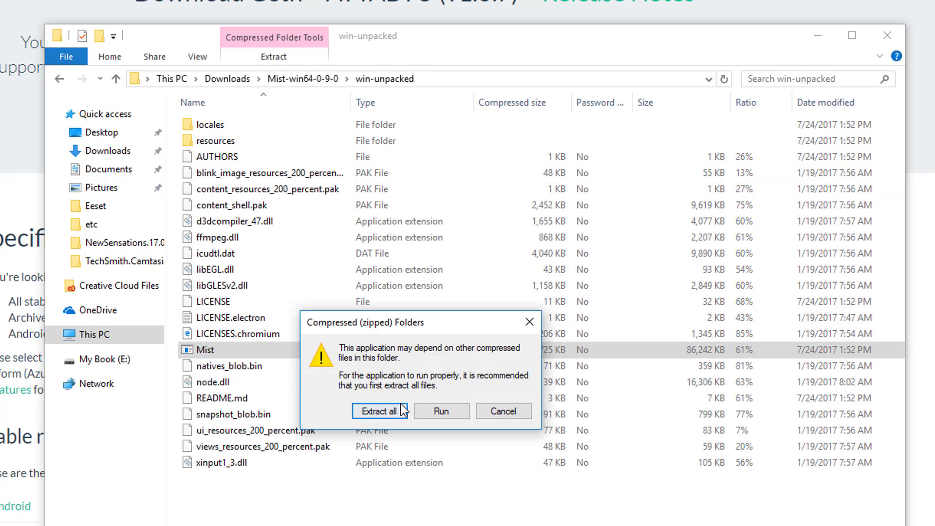
click(380, 412)
click(559, 524)
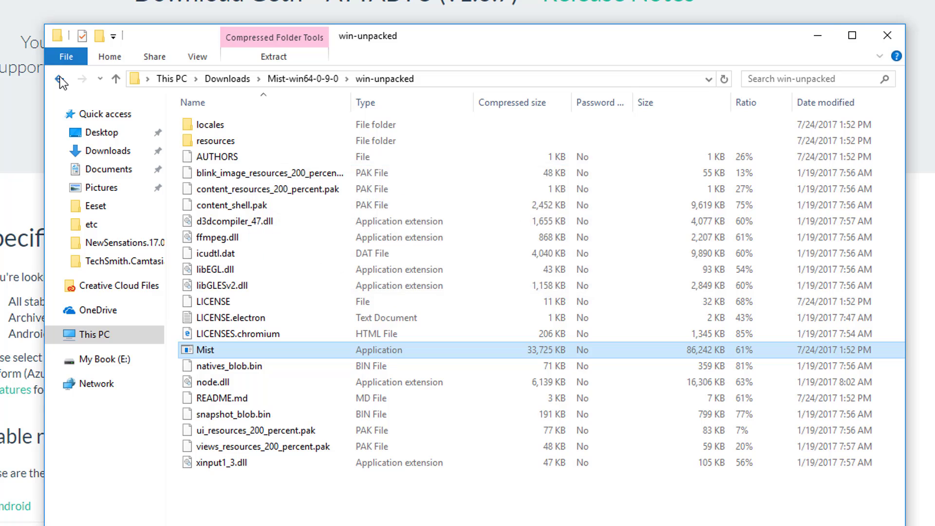
Delete the Ethereum-Wallet-win64-0-9-0 and Mist-win64-0-9-0 zip archives from the Downloads folder
click(60, 77)
click(59, 77)
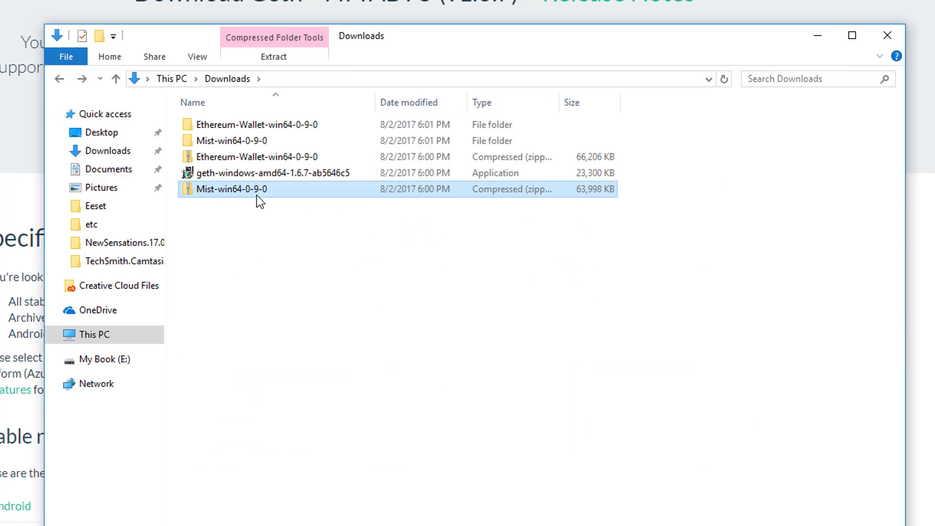
ctrl+click(229, 157)
right_click(229, 157)
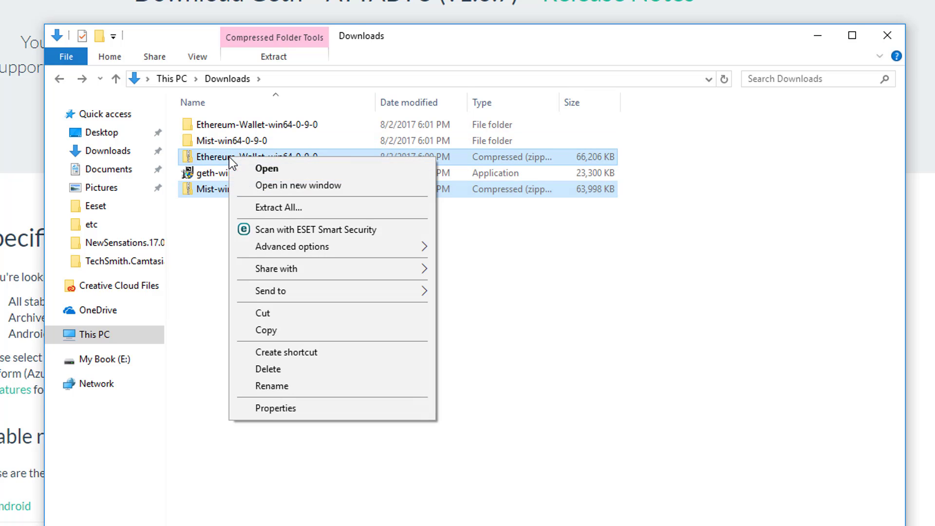
click(273, 368)
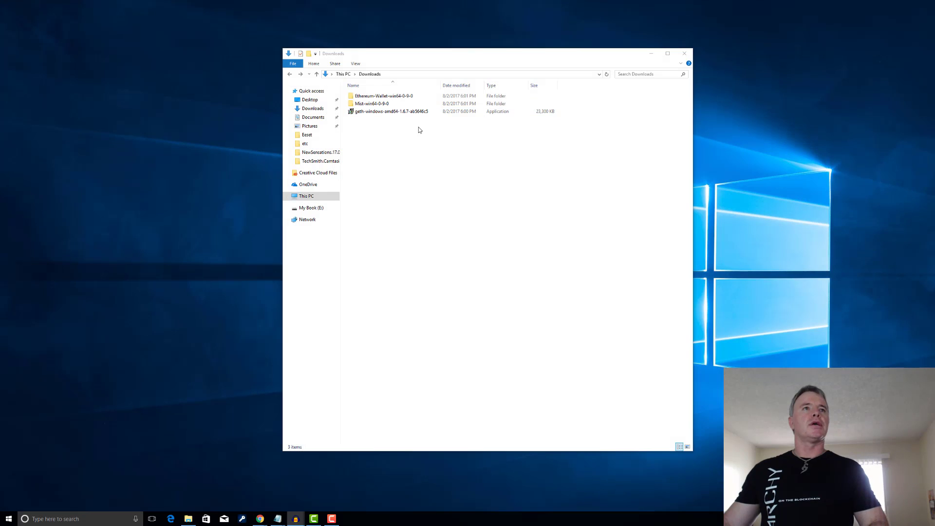
Launch the Ethereum Wallet application from the win-unpacked subfolder of the extracted Ethereum-Wallet-win64-0-9-0 folder
double_click(392, 97)
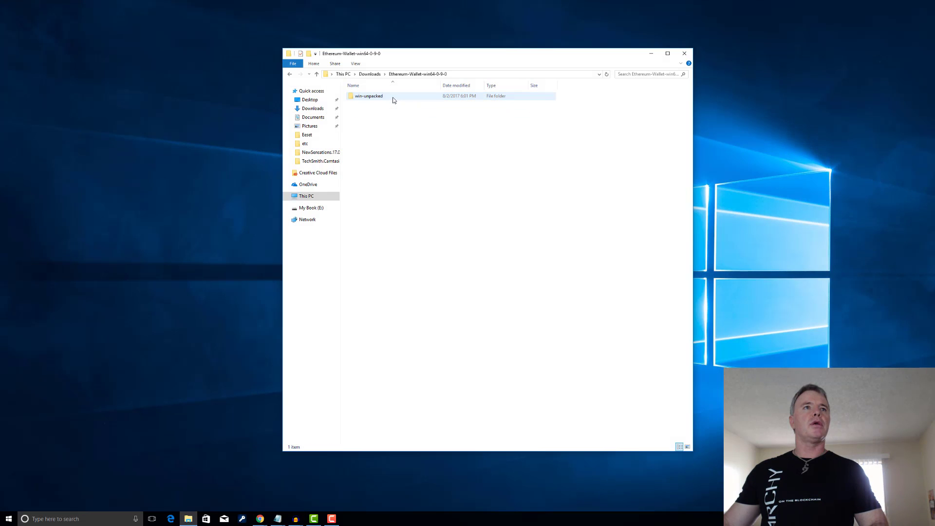
double_click(374, 97)
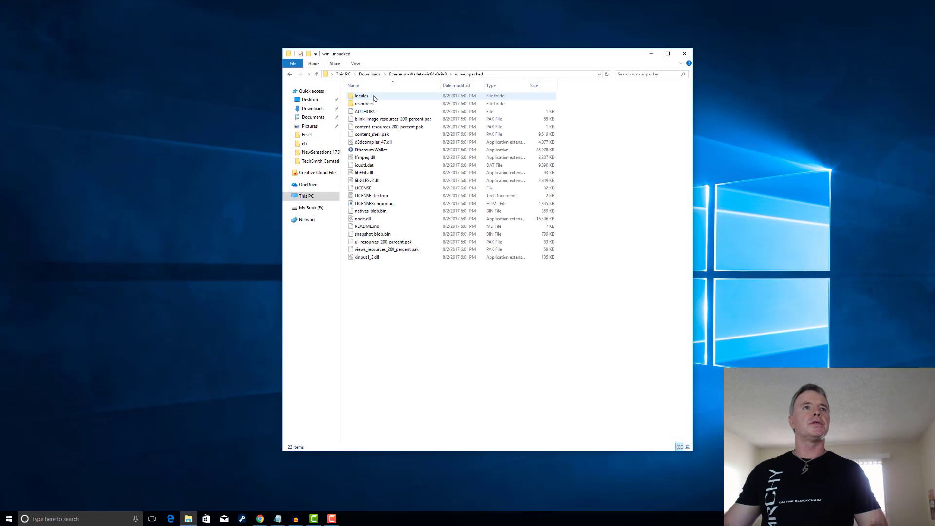
click(380, 152)
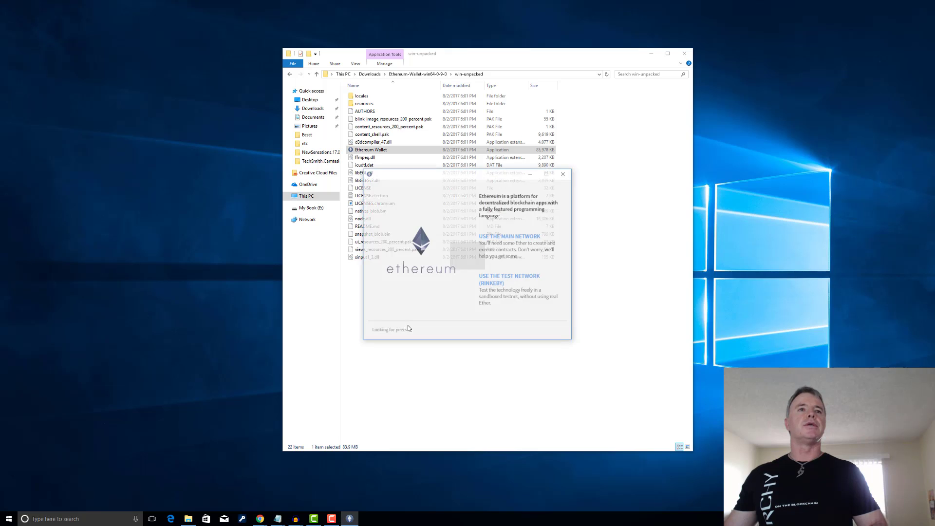
Complete the wallet's first-run setup on the main network, skipping the account password, and launch the application
click(490, 238)
click(555, 312)
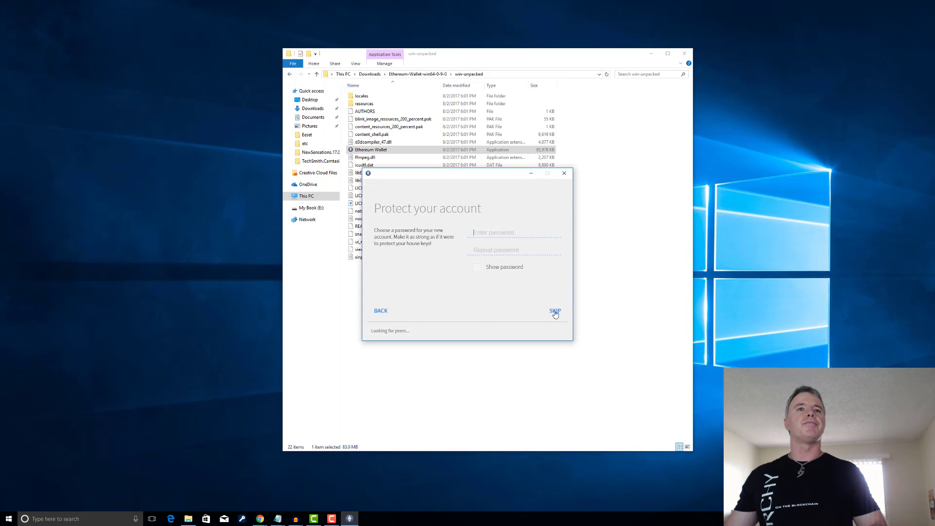
click(555, 312)
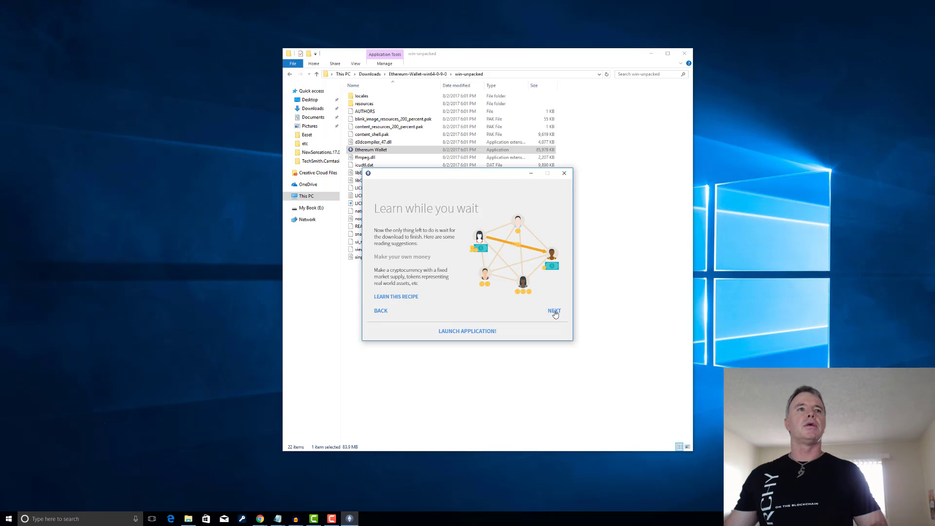
click(555, 312)
click(466, 336)
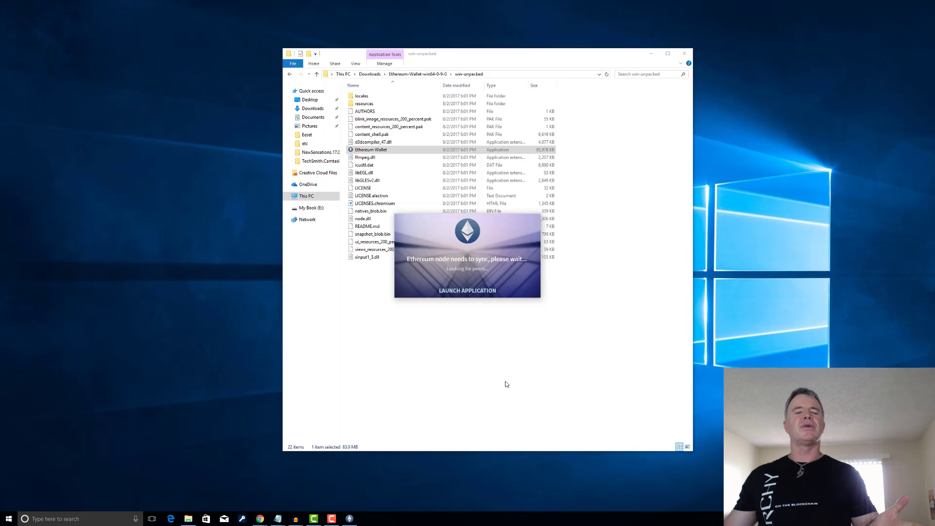
Close the Ethereum Wallet while its node is syncing and return to the Downloads folder
right_click(350, 519)
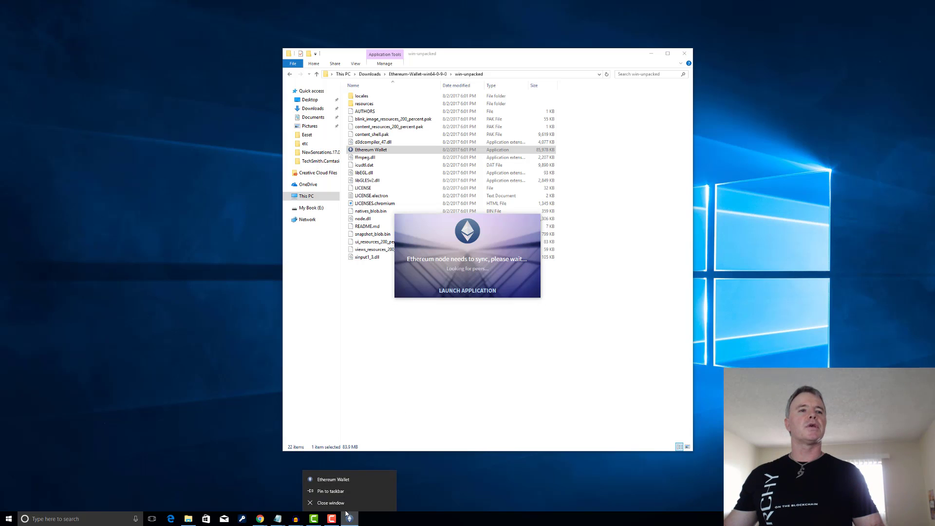
click(331, 509)
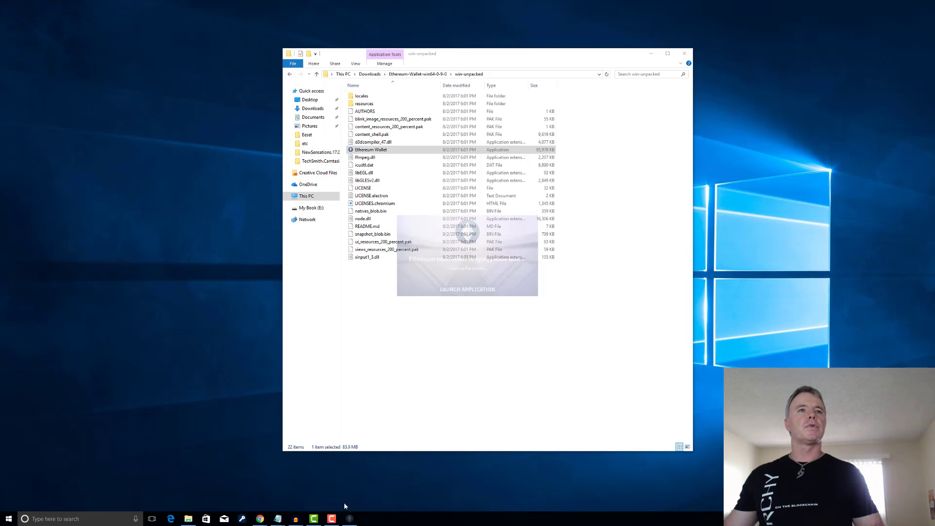
click(289, 74)
click(290, 76)
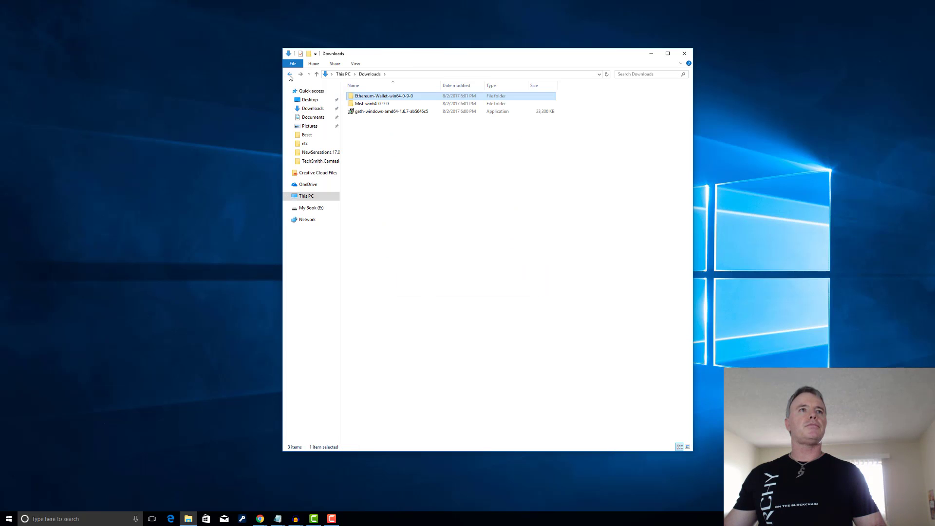
Launch the Mist application from the win-unpacked subfolder of the extracted Mist-win64-0-9-0 folder
click(384, 104)
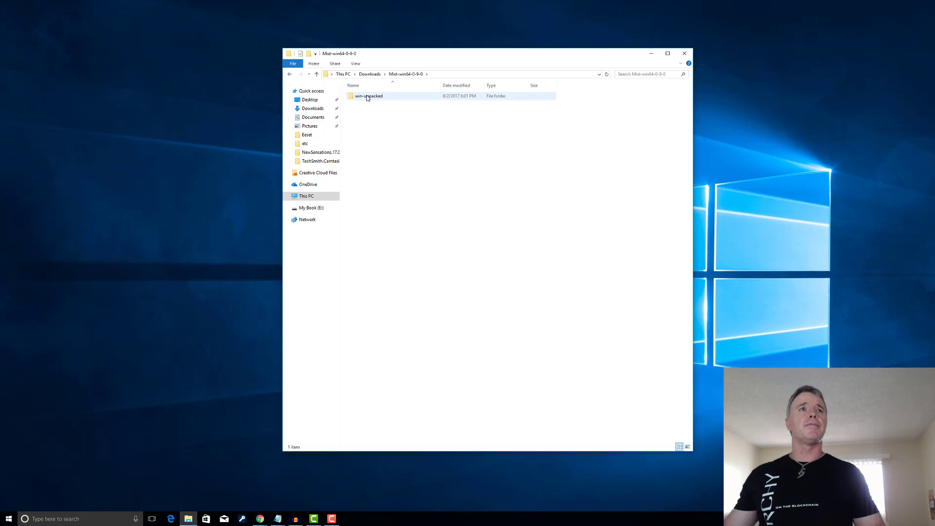
double_click(368, 97)
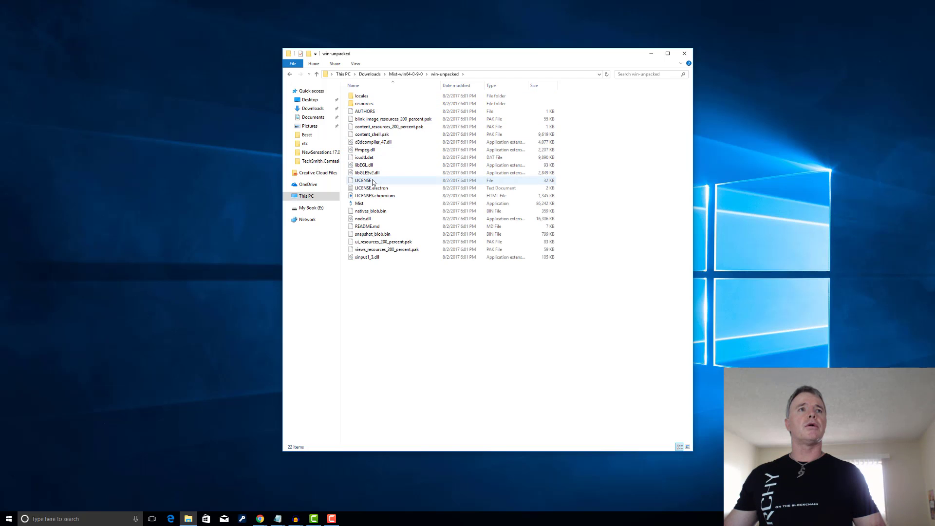
double_click(360, 204)
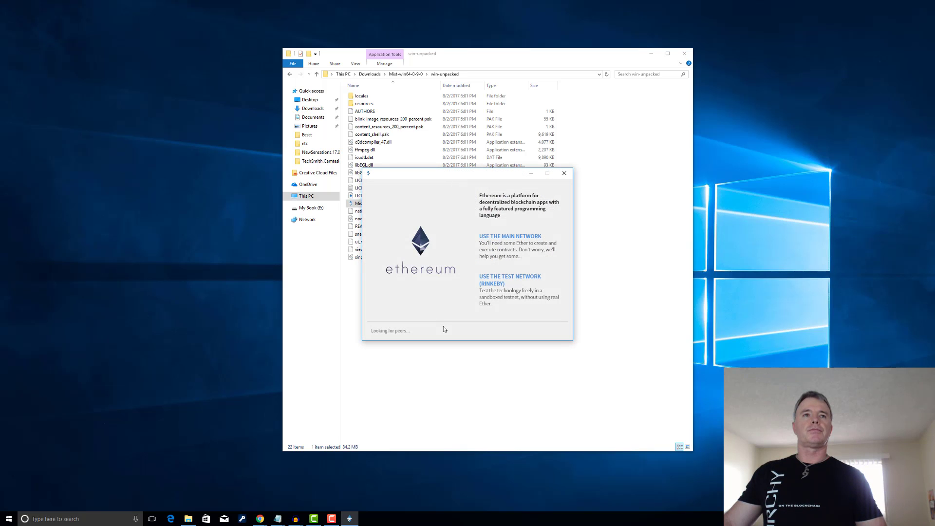
Complete Mist's first-run setup on the main network, skipping the account password, and launch the application
click(530, 237)
click(552, 314)
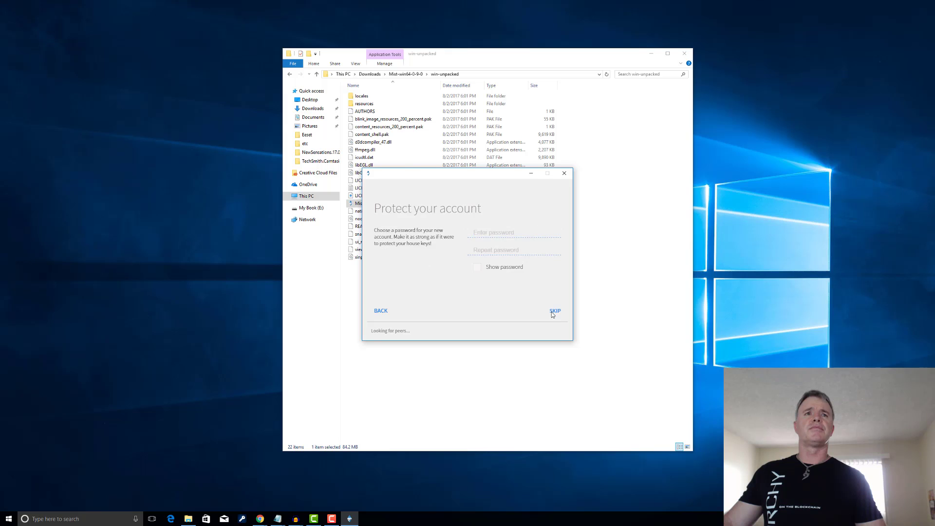
click(551, 311)
click(468, 329)
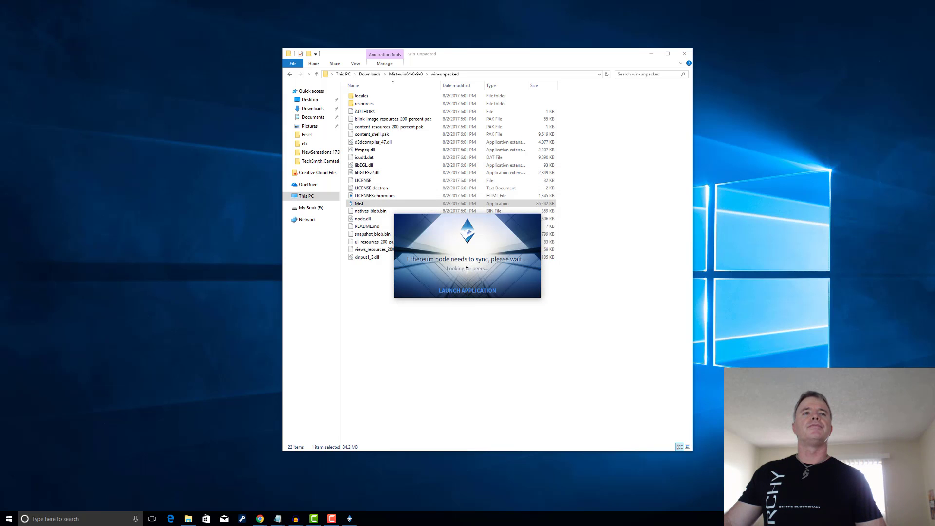
Close Mist while its node is syncing and go back to the Downloads folder
right_click(349, 521)
click(341, 507)
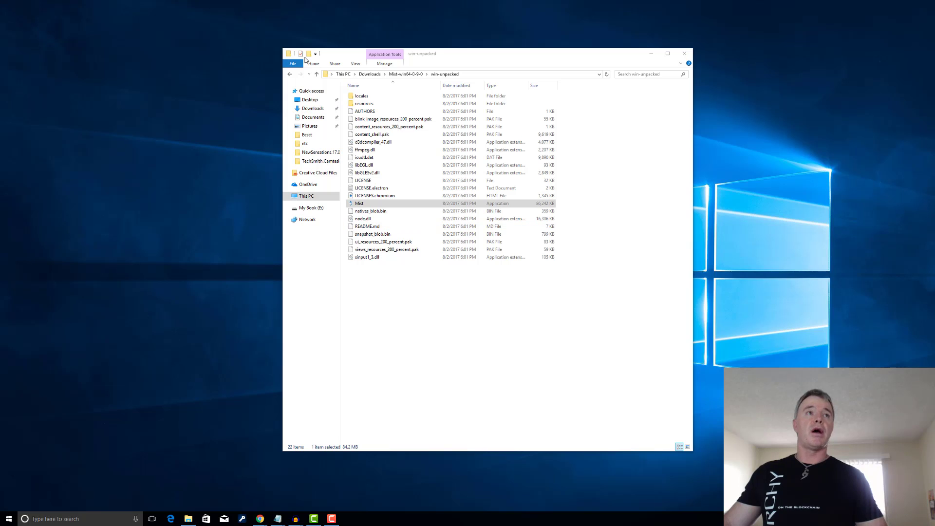
click(290, 74)
click(289, 74)
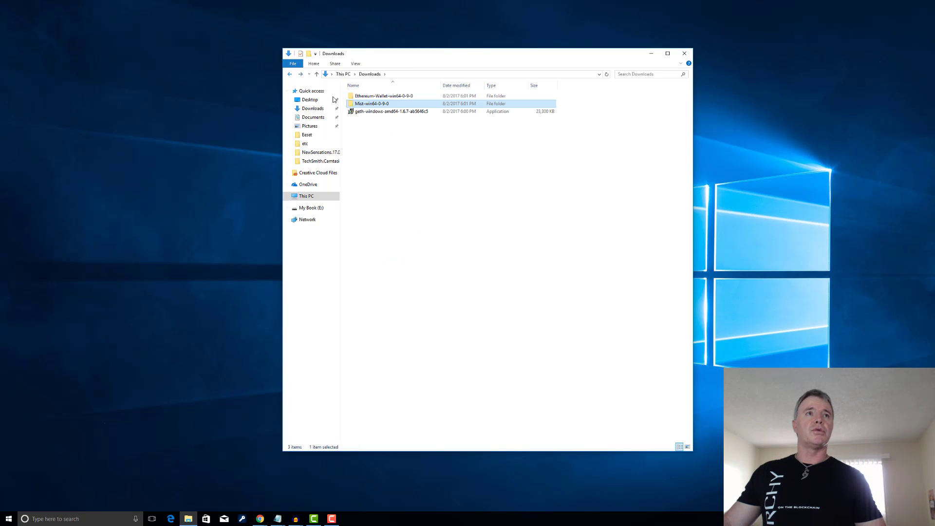
Install Geth from geth-windows-amd64-1.6.7-ab5646c5, accepting the license agreement and the default options, and close the installer
click(374, 112)
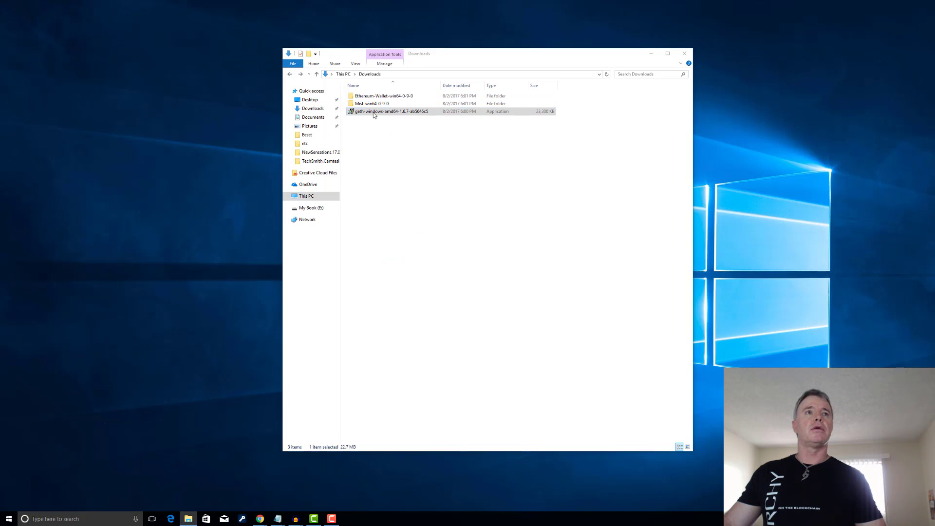
double_click(373, 112)
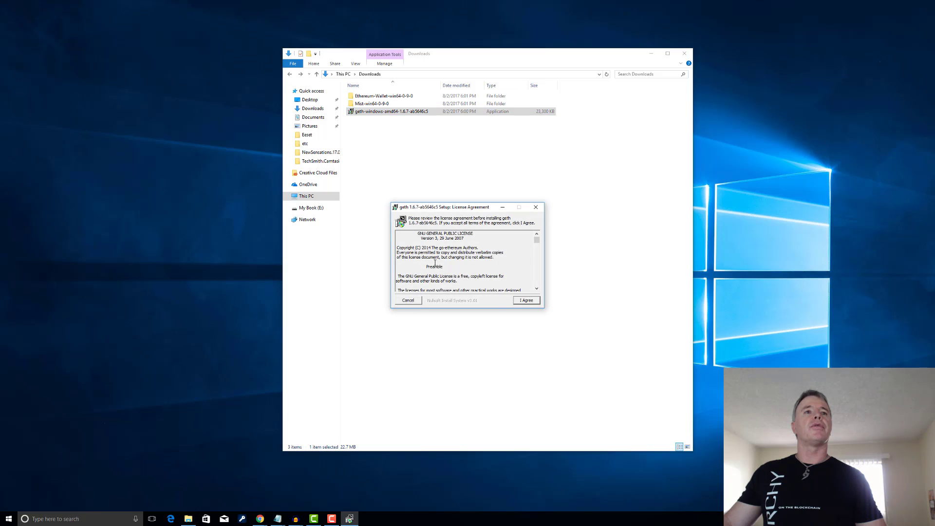
click(528, 301)
click(527, 301)
click(526, 300)
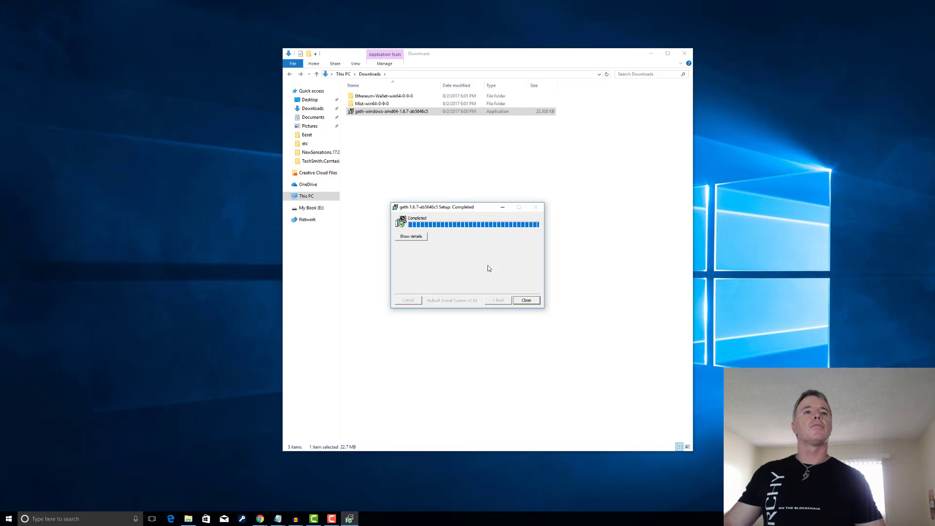
click(529, 302)
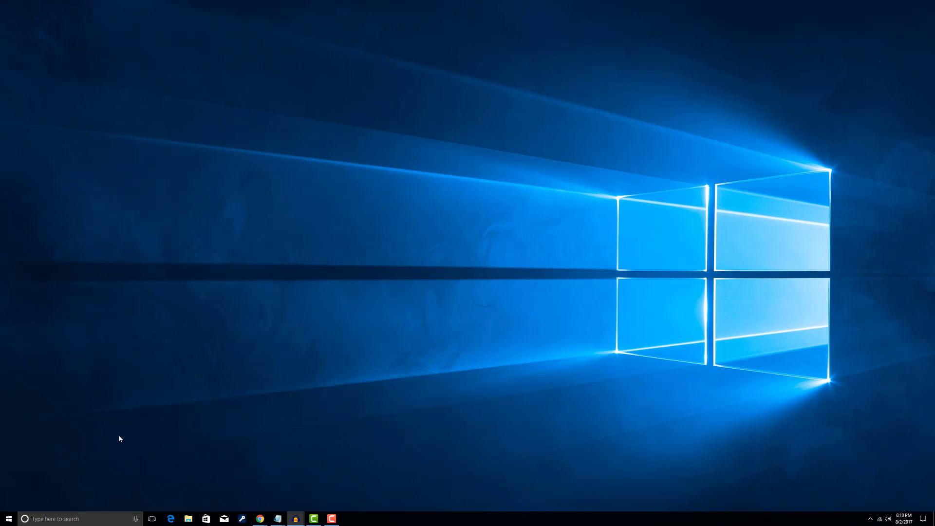
Search Windows for %appdata% and open the matching Roaming folder
click(63, 519)
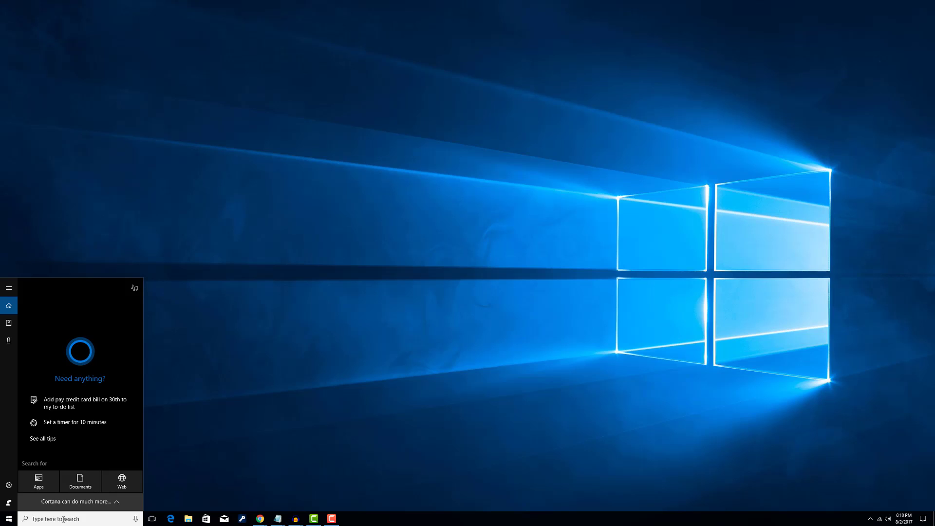
text(%)
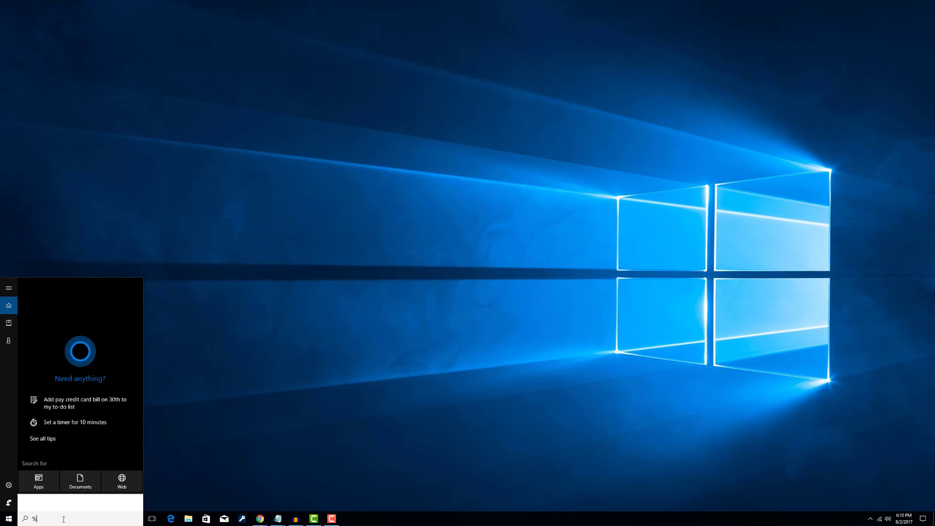
text(app)
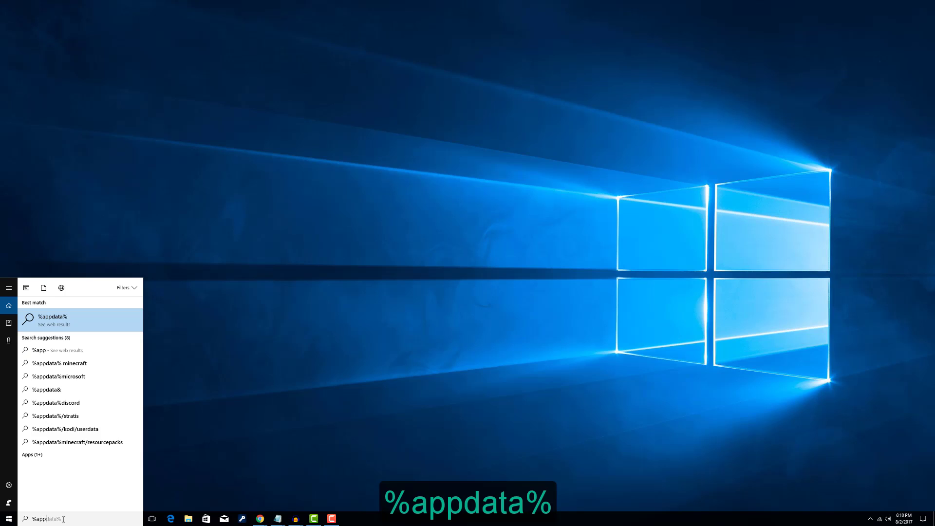
text(data)
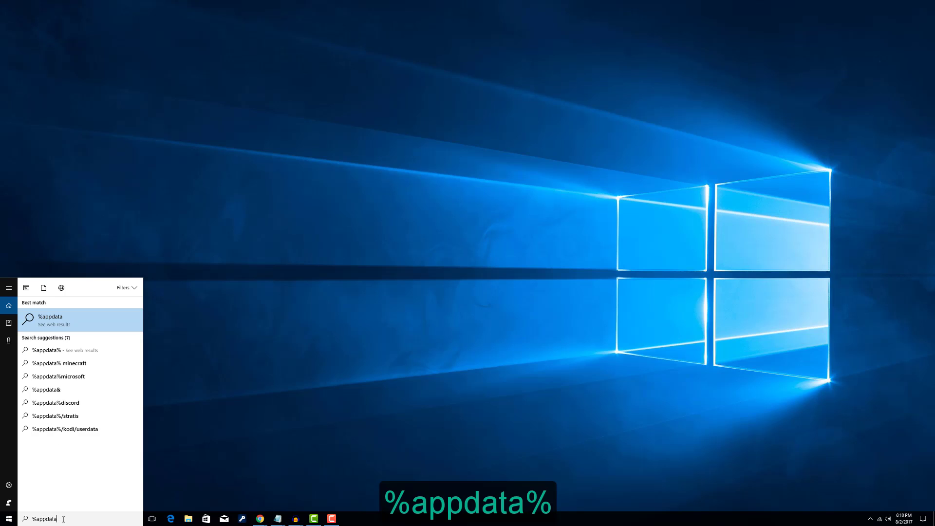
text(%)
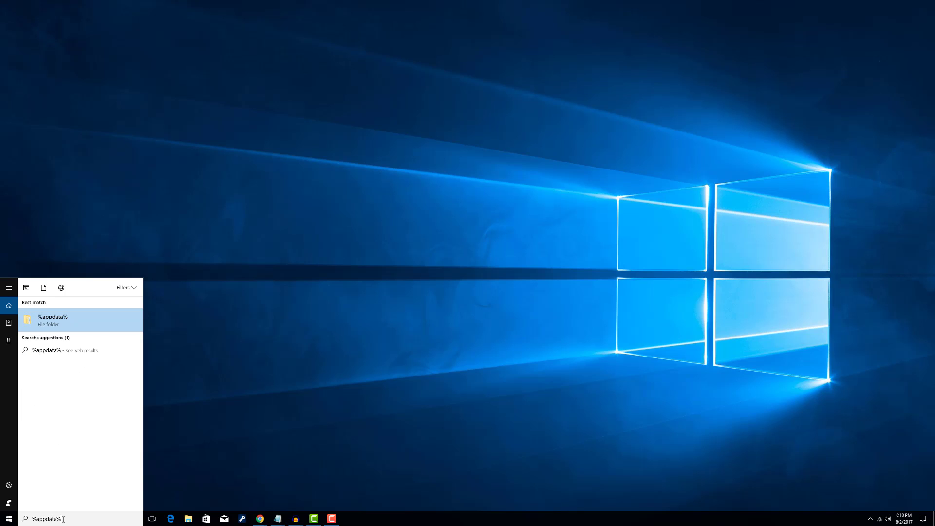
click(57, 320)
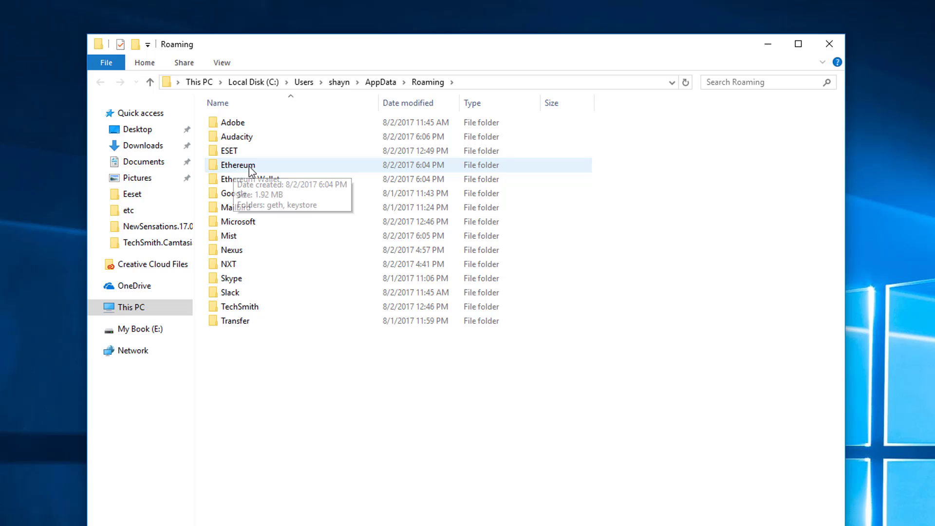
Rename the chaindata folder inside Ethereum\geth to chaindata111
double_click(233, 168)
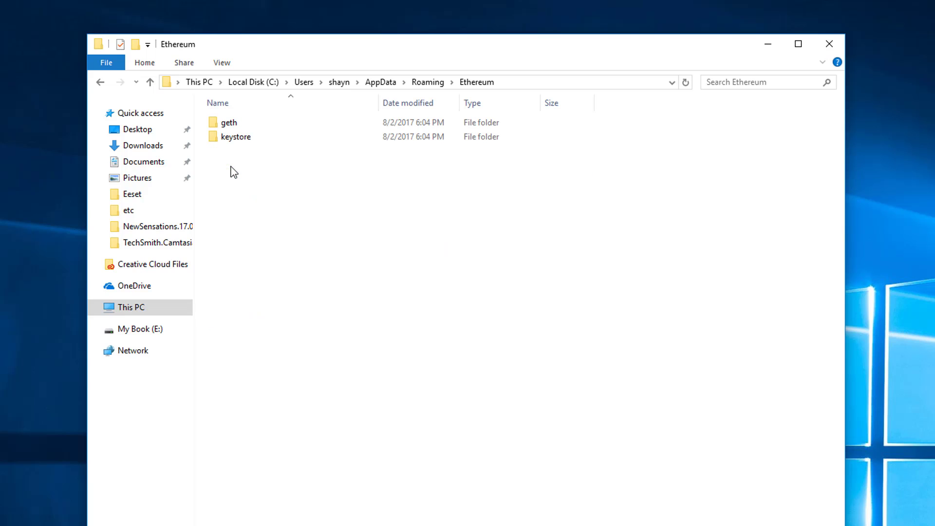
double_click(230, 126)
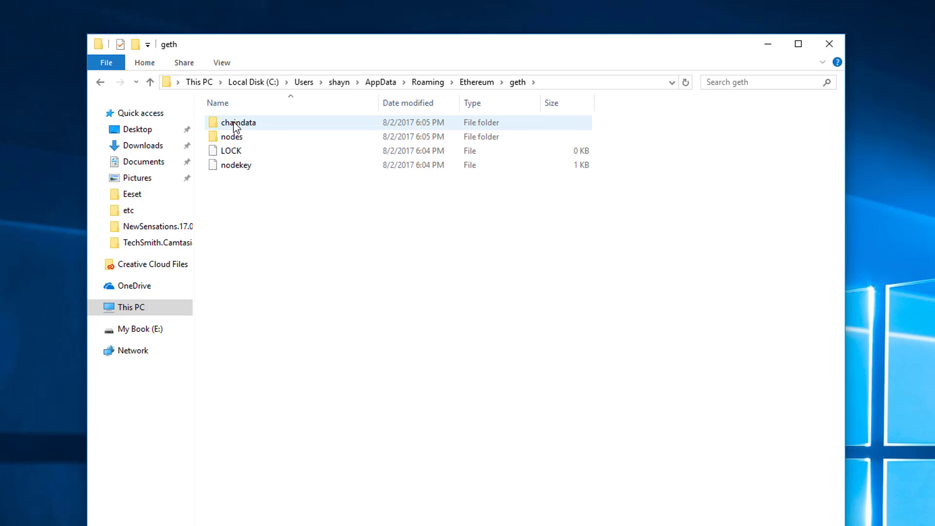
right_click(237, 127)
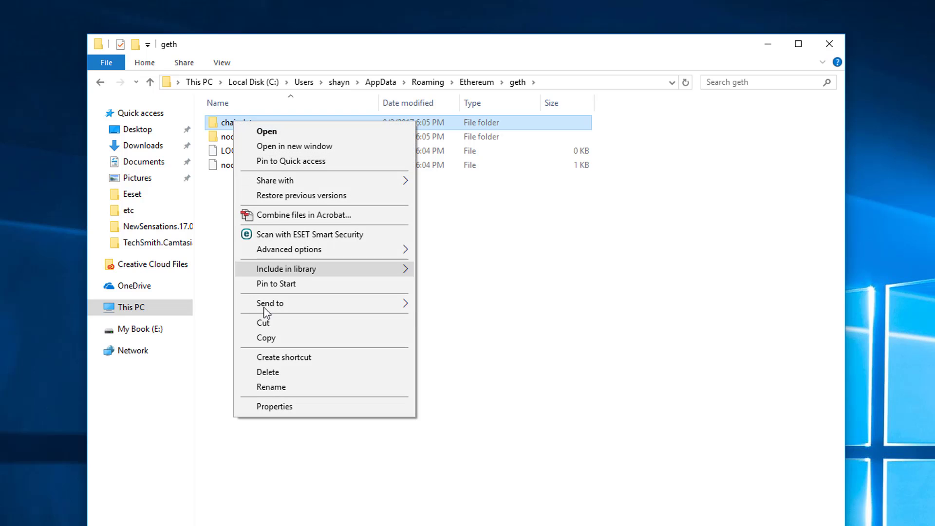
click(273, 387)
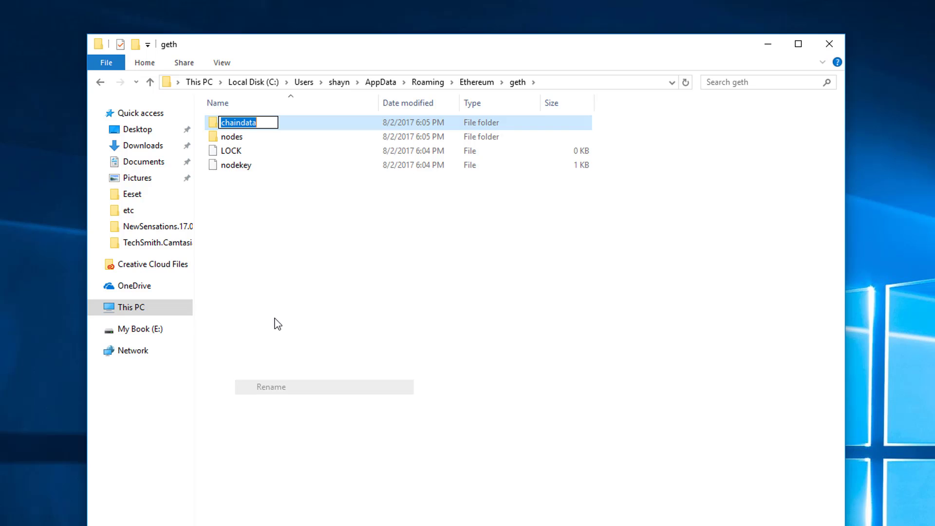
click(264, 121)
text(111)
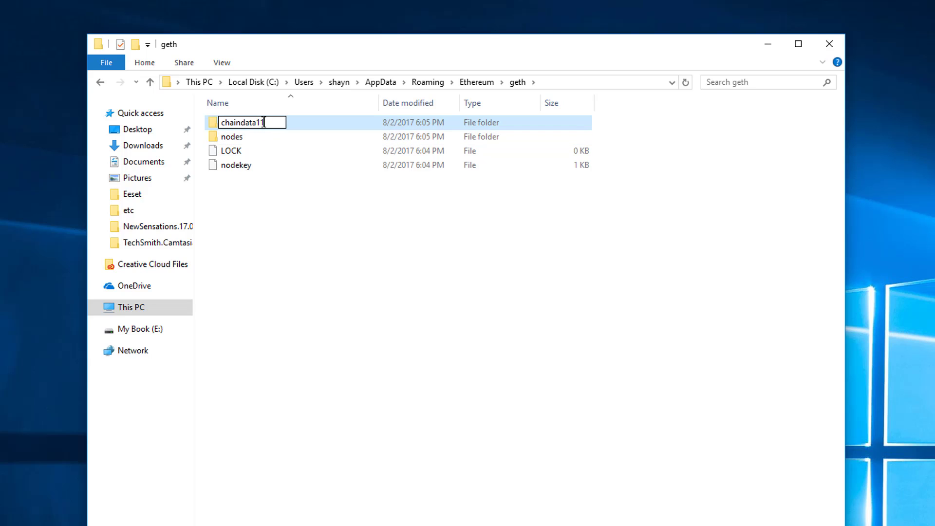
click(297, 251)
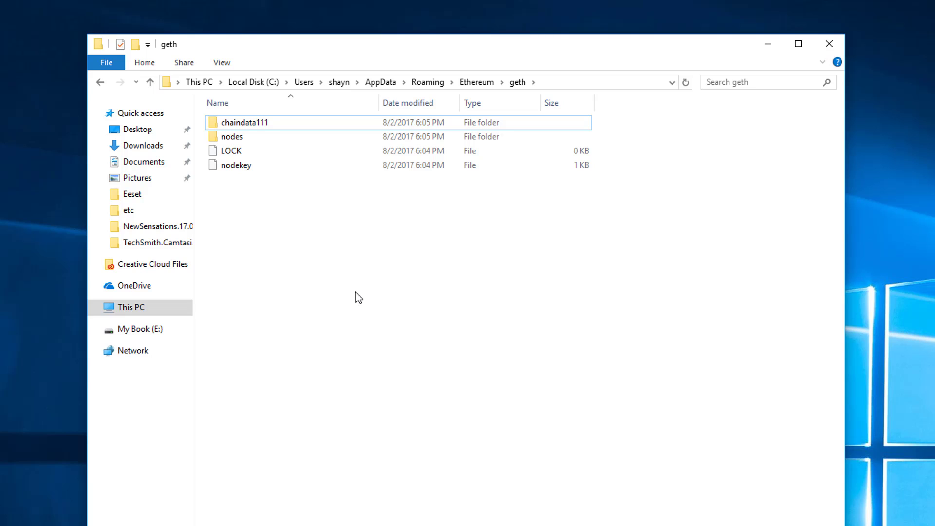
Open the Geth installation folder under Program Files on Local Disk (C:)
click(132, 307)
double_click(294, 239)
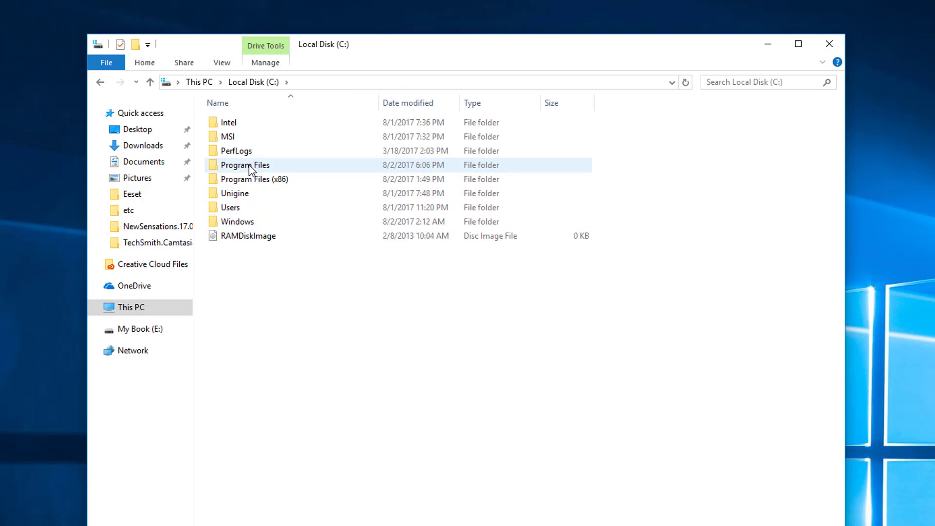
double_click(250, 168)
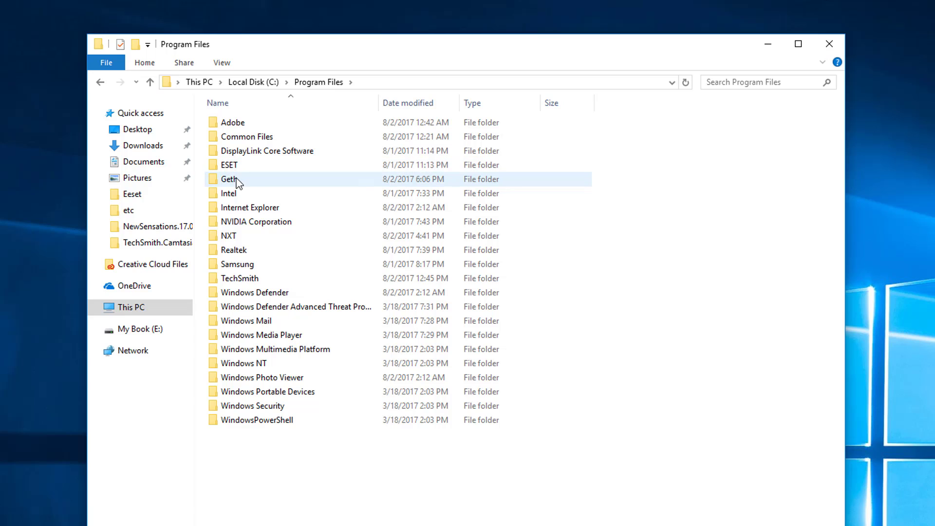
double_click(236, 181)
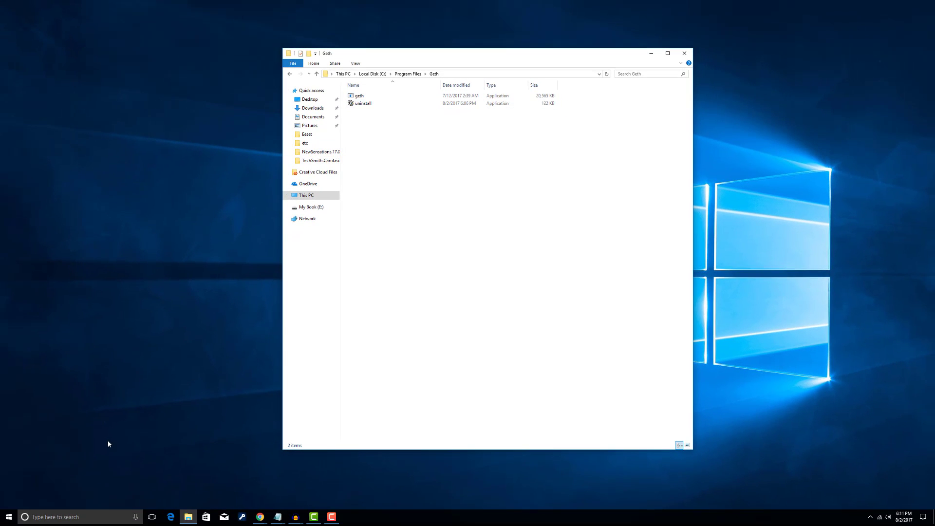
Open a Command Prompt and move the Geth folder window beside it so both are fully visible
click(51, 518)
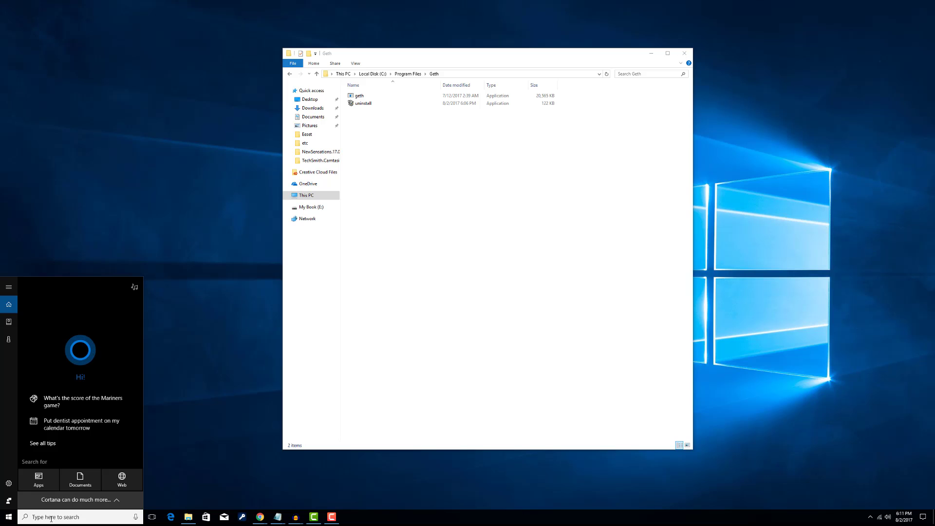
text(cmd)
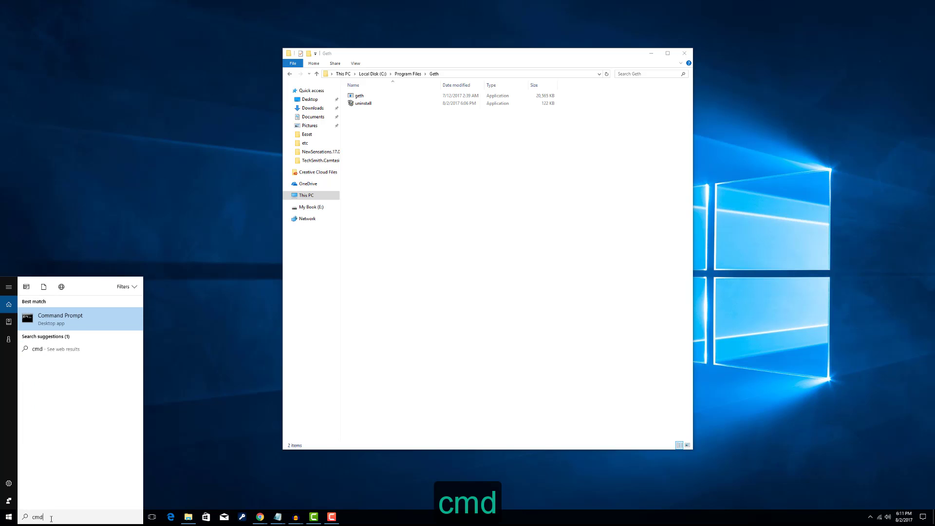
key(Return)
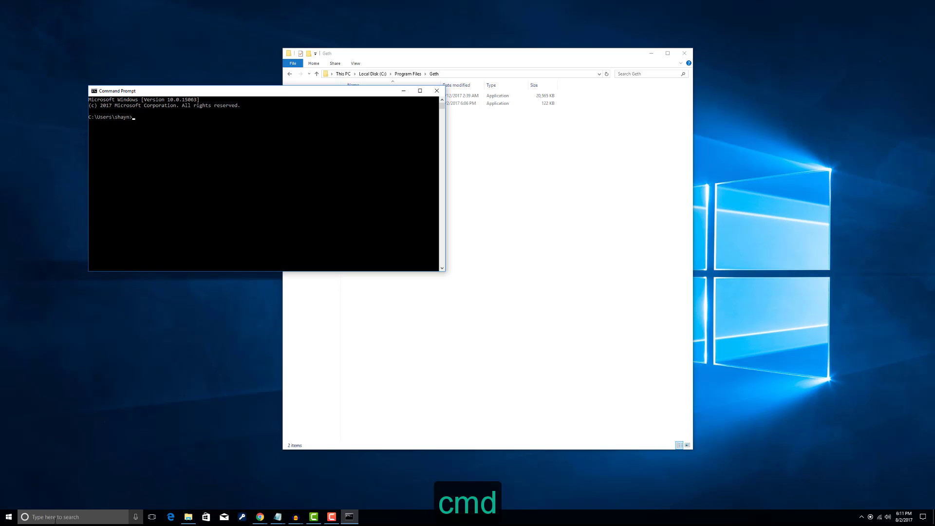
click(453, 61)
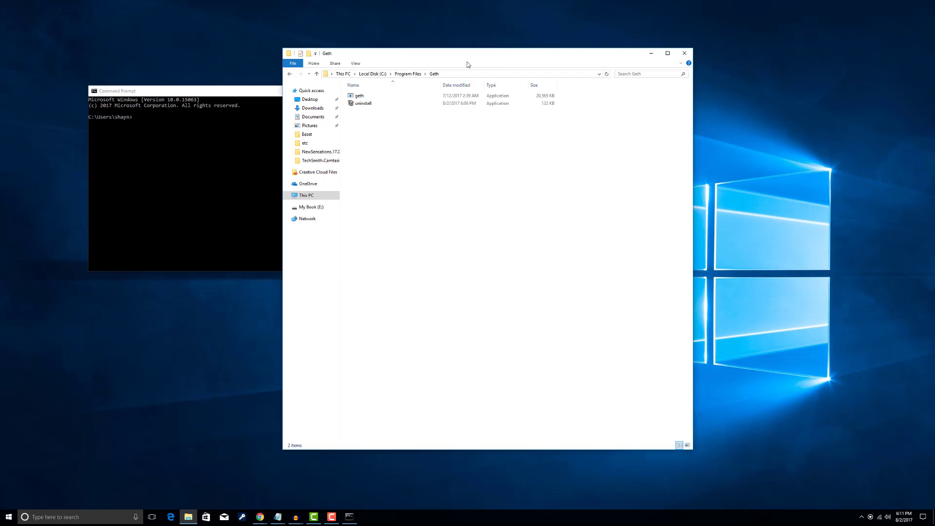
drag(530, 58, 699, 91)
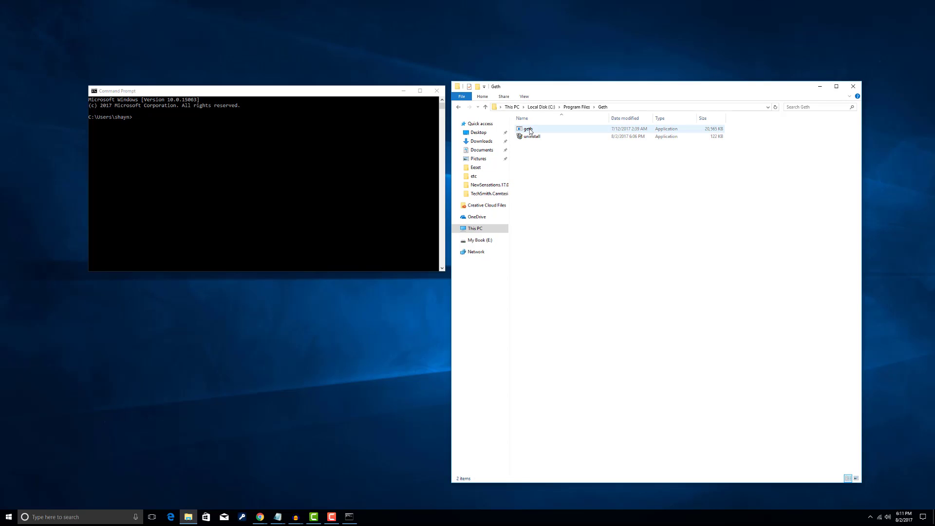
Run geth.exe from the Geth folder in the Command Prompt with the options --fast --cache=512
drag(530, 131, 248, 155)
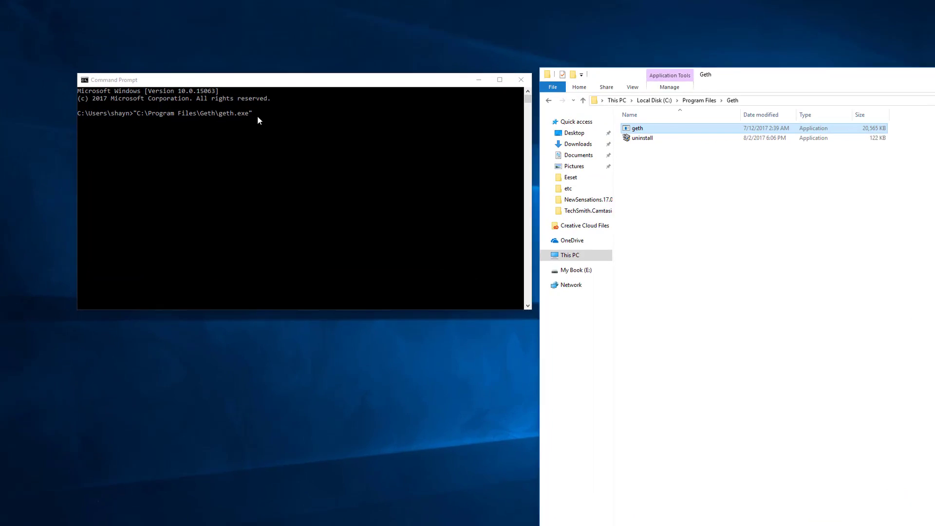
click(257, 115)
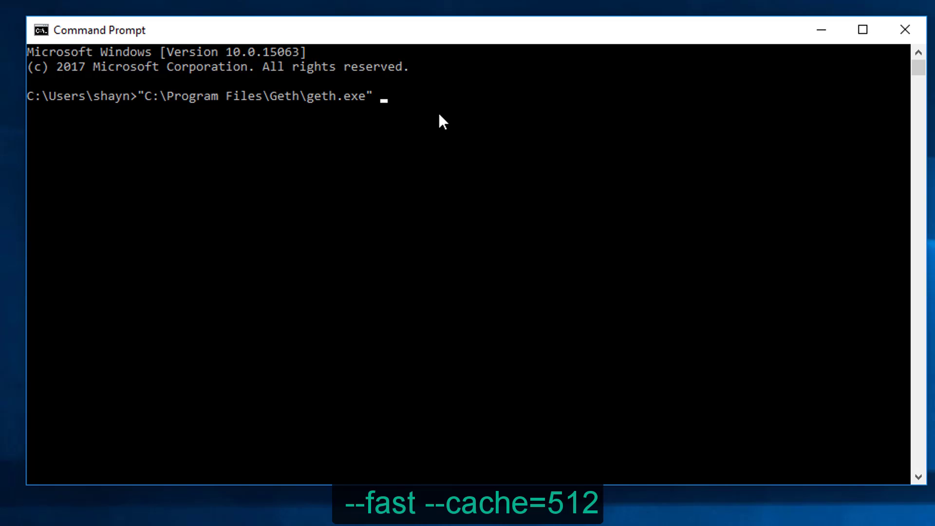
text(--fast --ca)
text(che=)
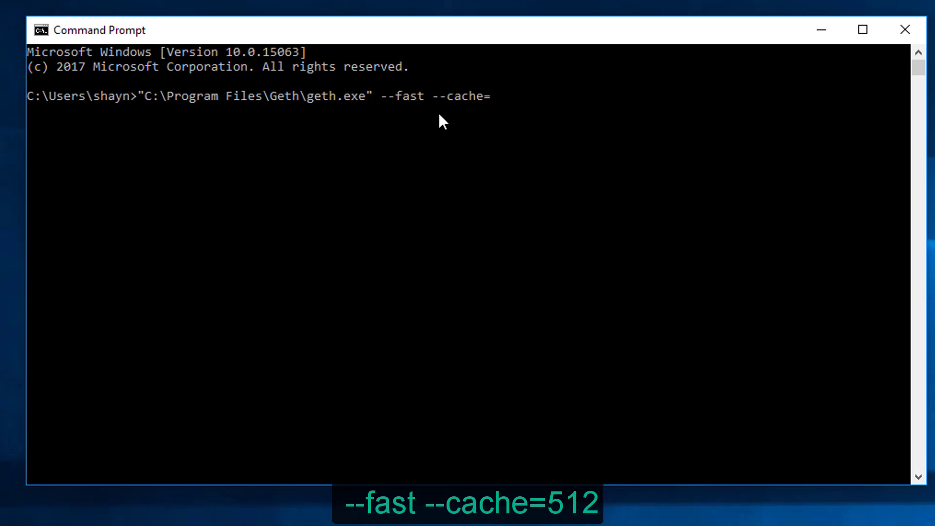
text(512)
key(Return)
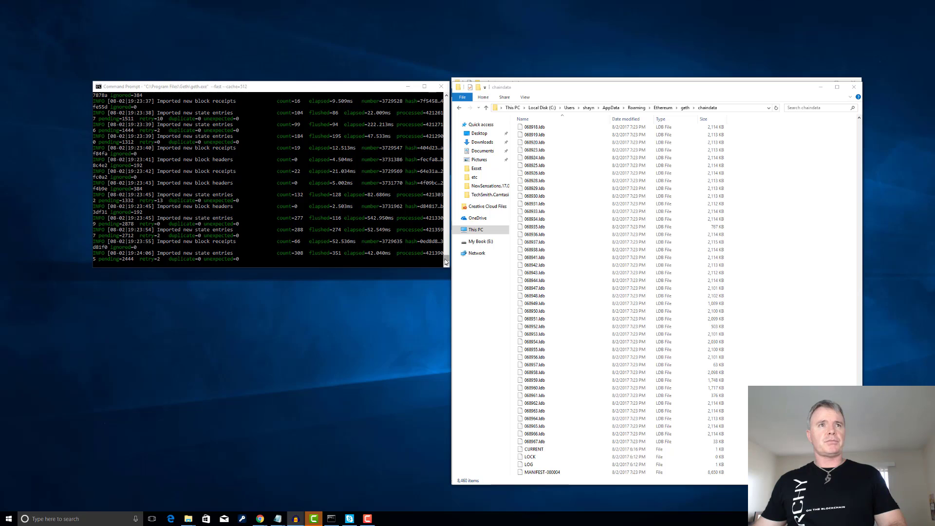
Create a shortcut to the Mist application in the win-unpacked folder, place it on the desktop and launch Mist from it
mouse_move(445, 262)
mouse_down()
mouse_move(445, 237)
mouse_move(445, 263)
mouse_up()
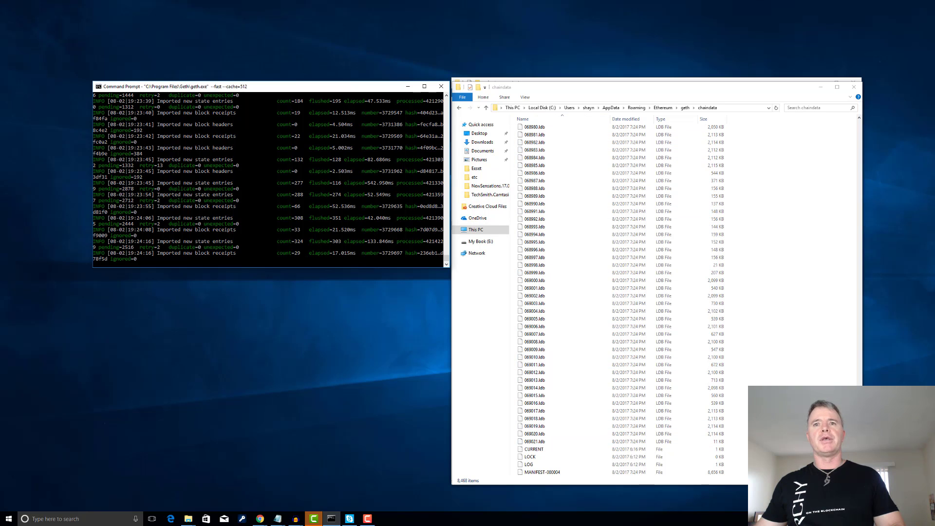
click(701, 78)
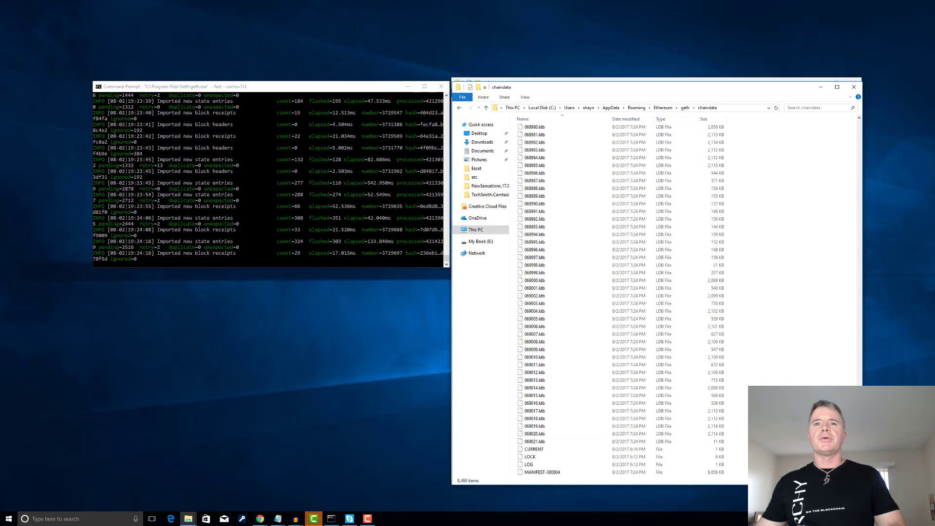
click(702, 78)
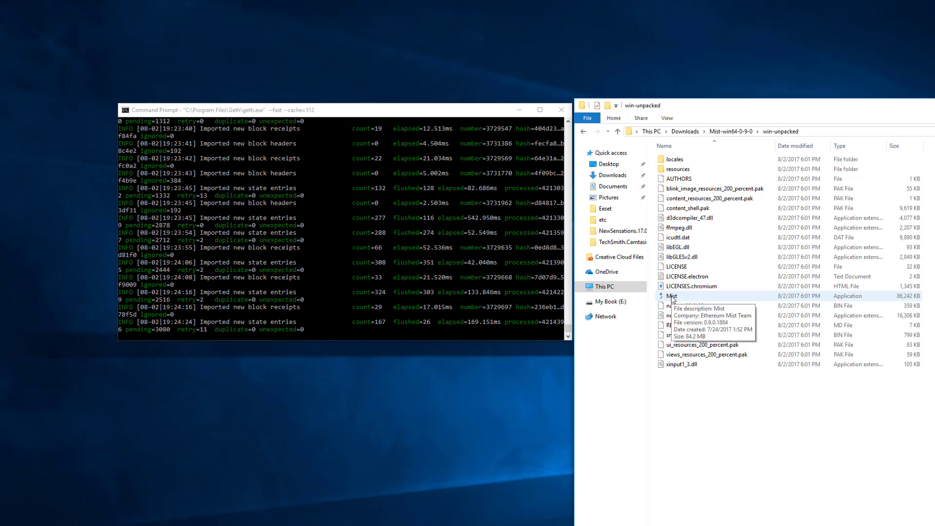
right_click(675, 297)
click(716, 442)
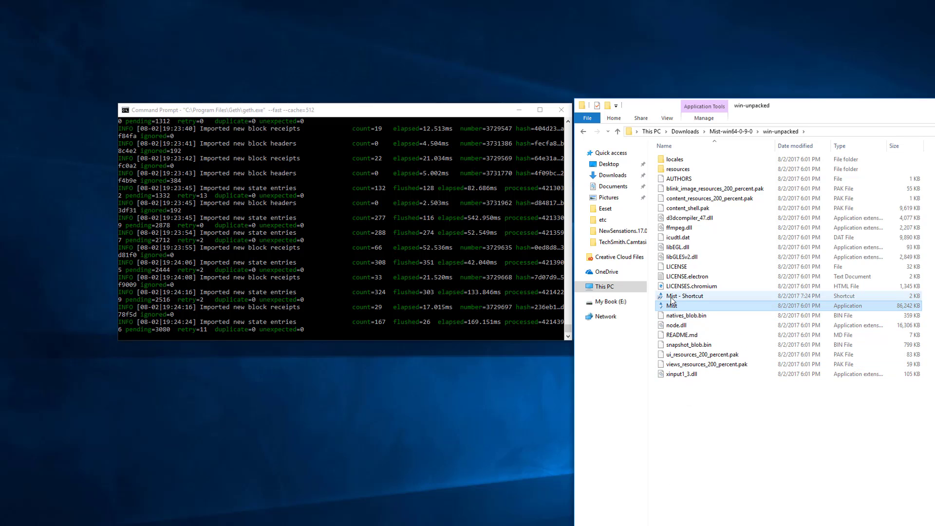
drag(675, 296, 395, 29)
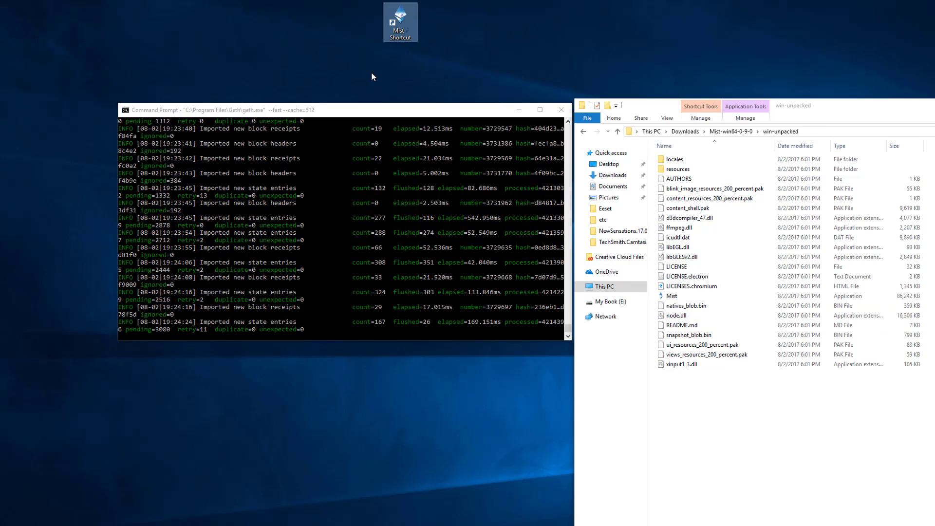
double_click(404, 19)
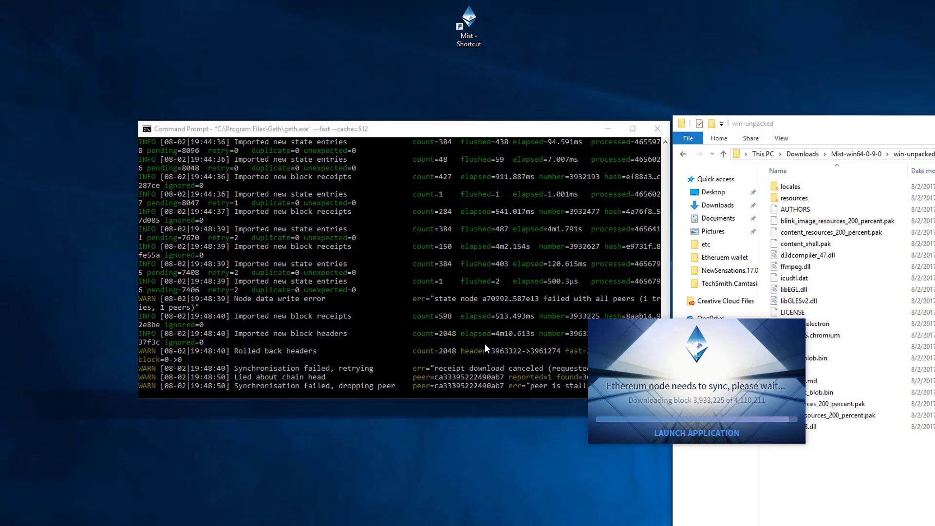
Search Windows for "time" and open the Date & time settings
key(super+s)
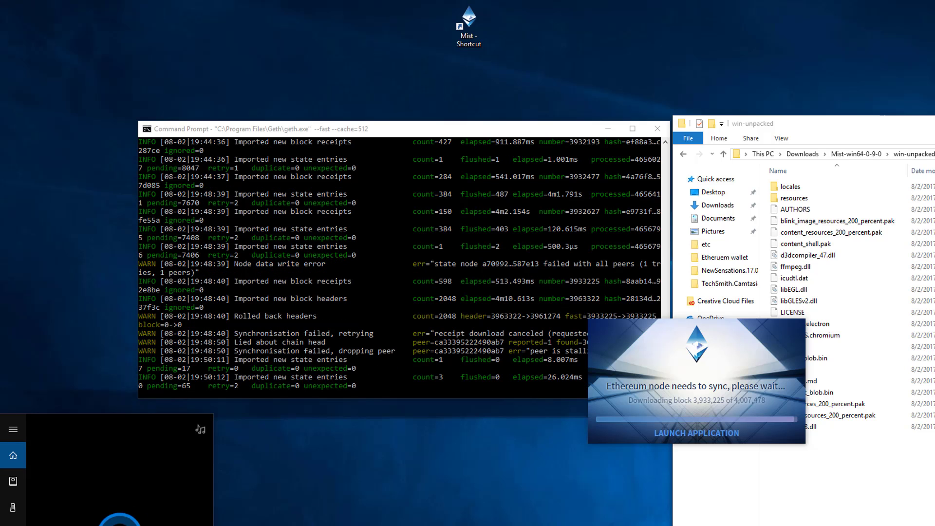
text(ime)
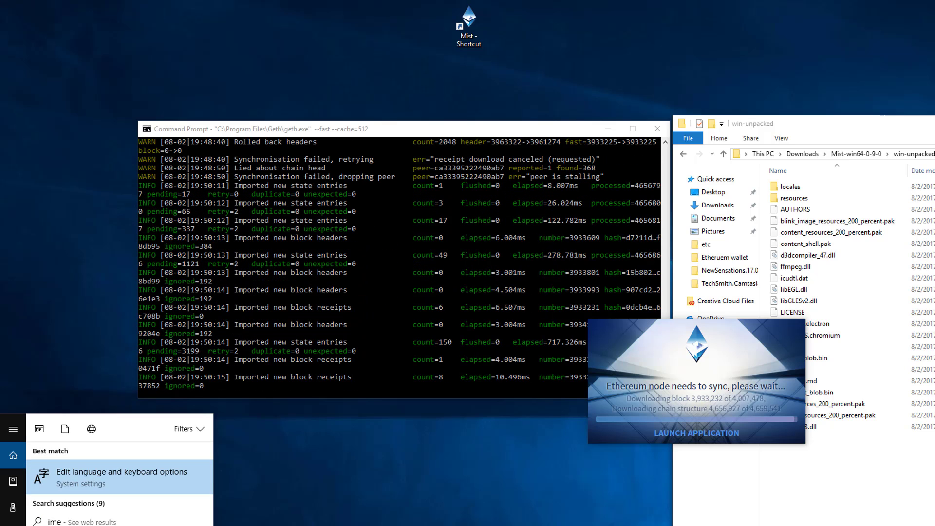
key(BackSpace)
key(BackSpace)
key(BackSpace)
text(time)
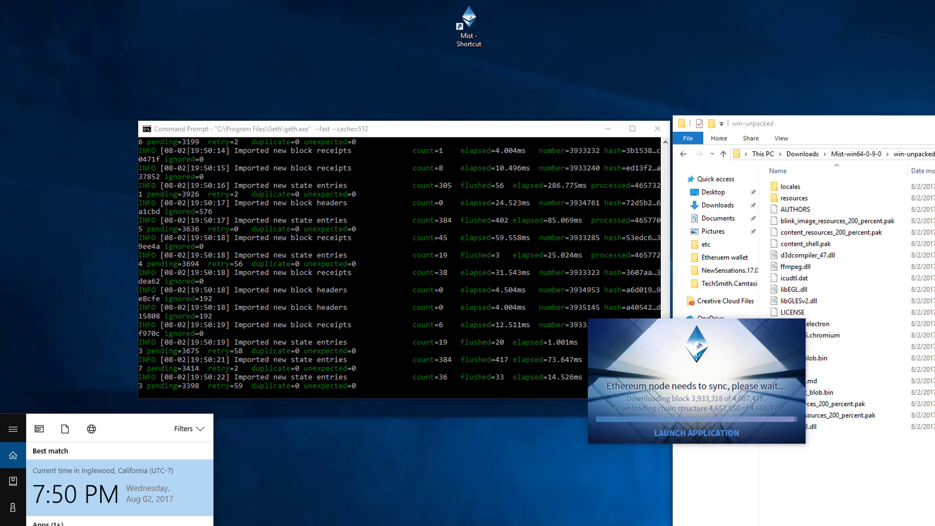
key(Escape)
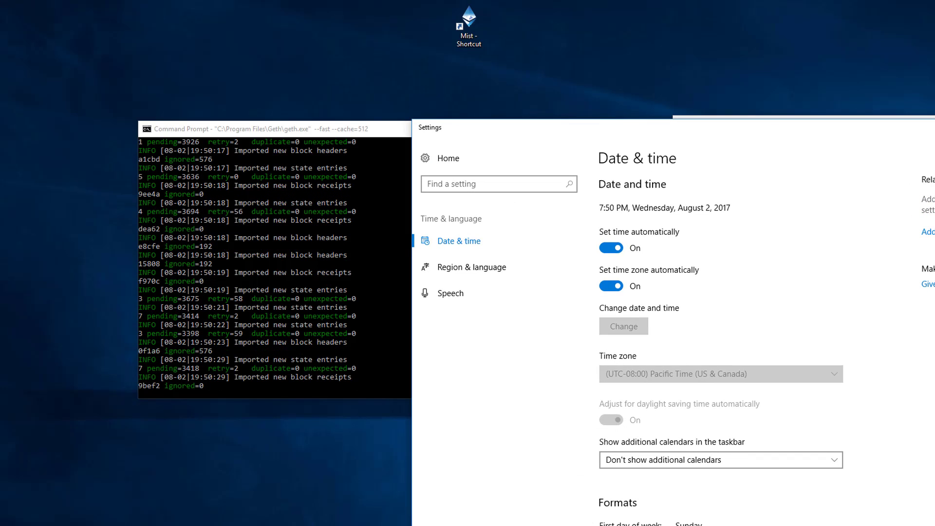
Open the Internet Time Settings dialog through the additional date and time settings and the Date and Time dialog
click(929, 204)
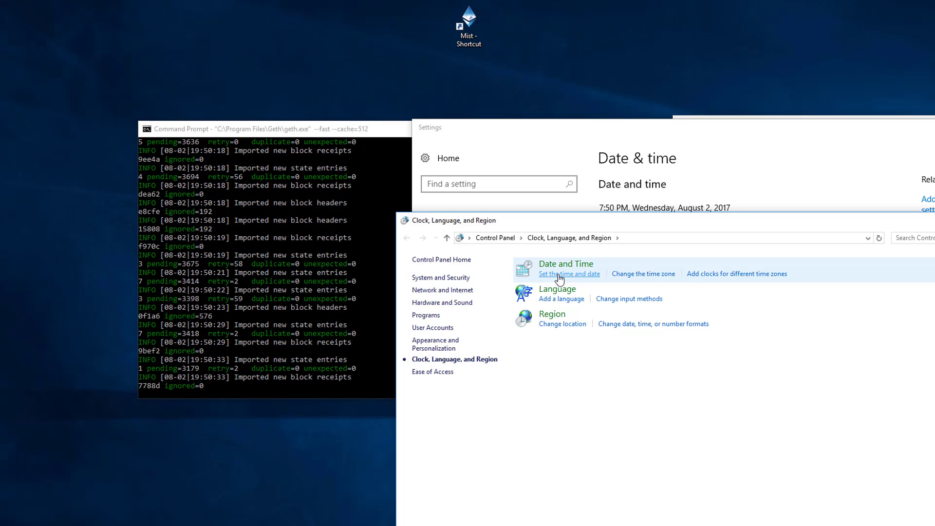
click(559, 274)
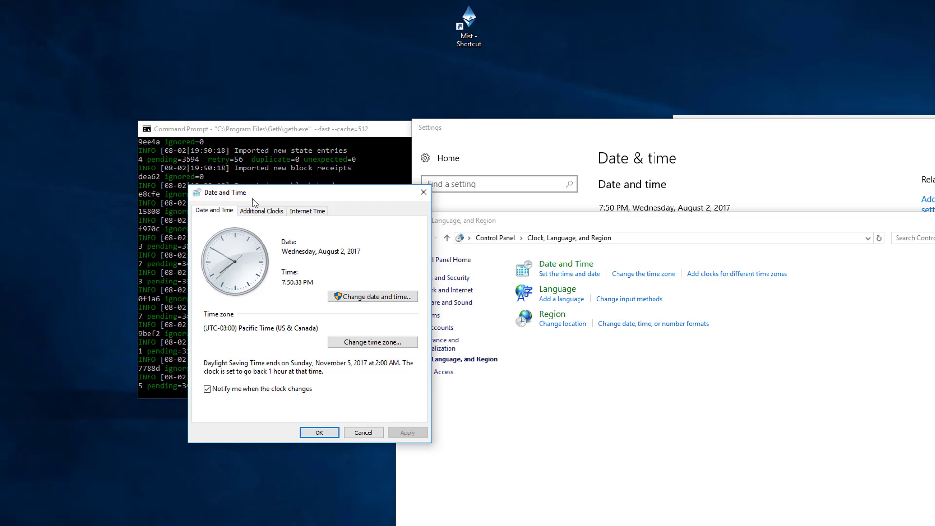
click(301, 213)
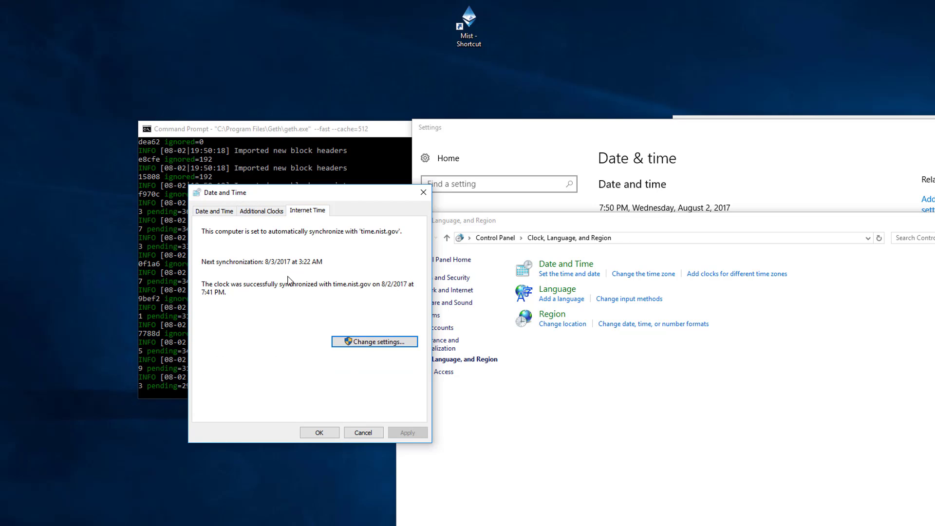
click(376, 342)
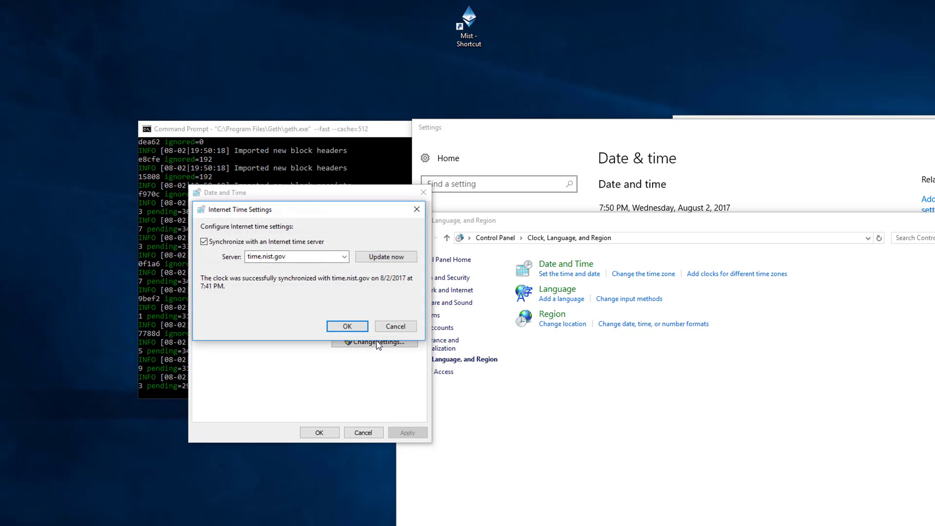
Review the available internet time servers and close the time dialogs and settings windows without changing anything
click(345, 256)
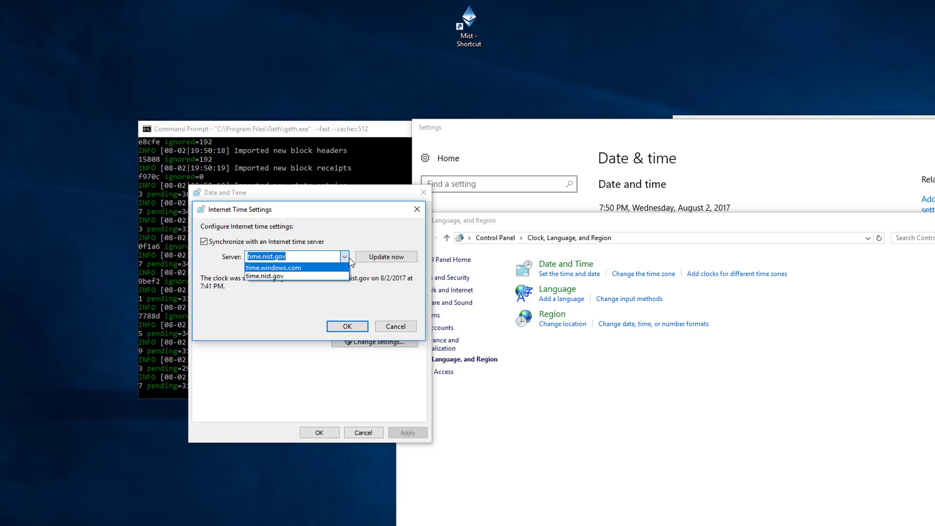
click(287, 302)
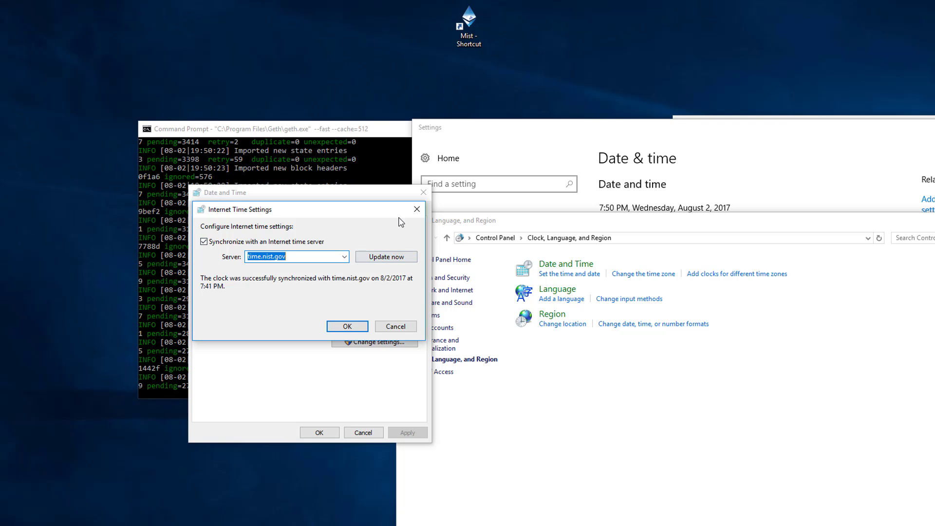
click(420, 207)
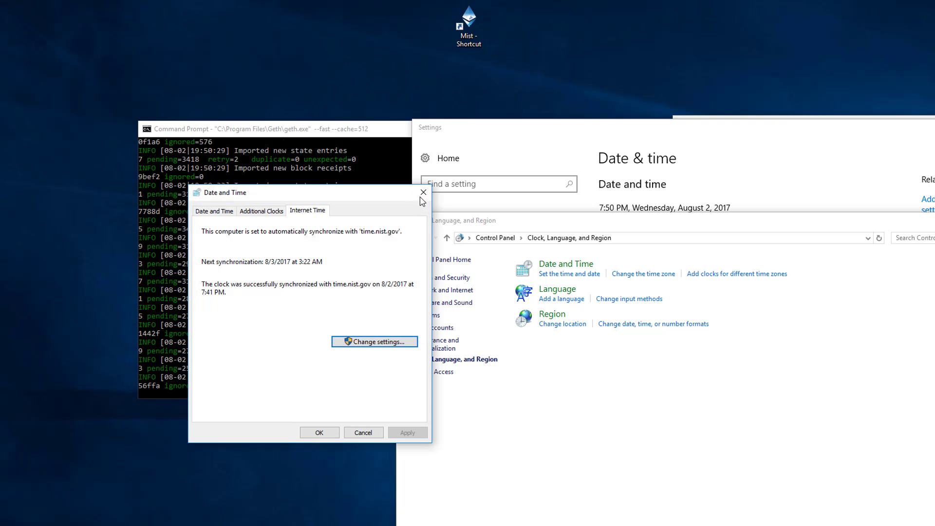
click(423, 192)
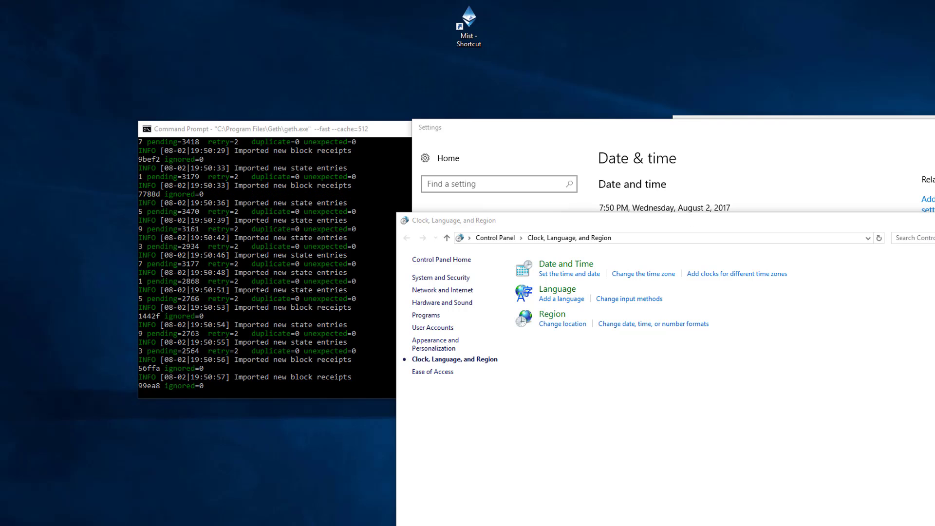
click(489, 207)
key(alt+F4)
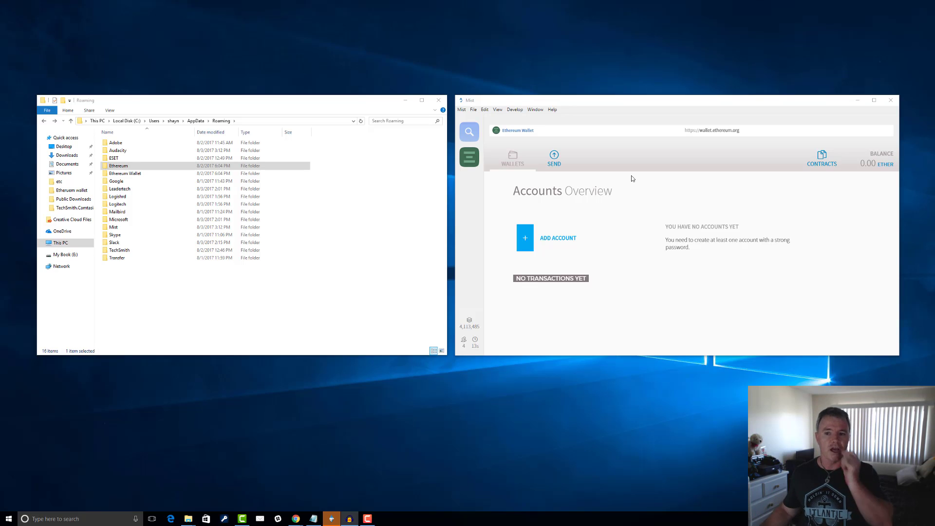
Open the keystore folder inside the Ethereum folder in AppData\Roaming
click(156, 168)
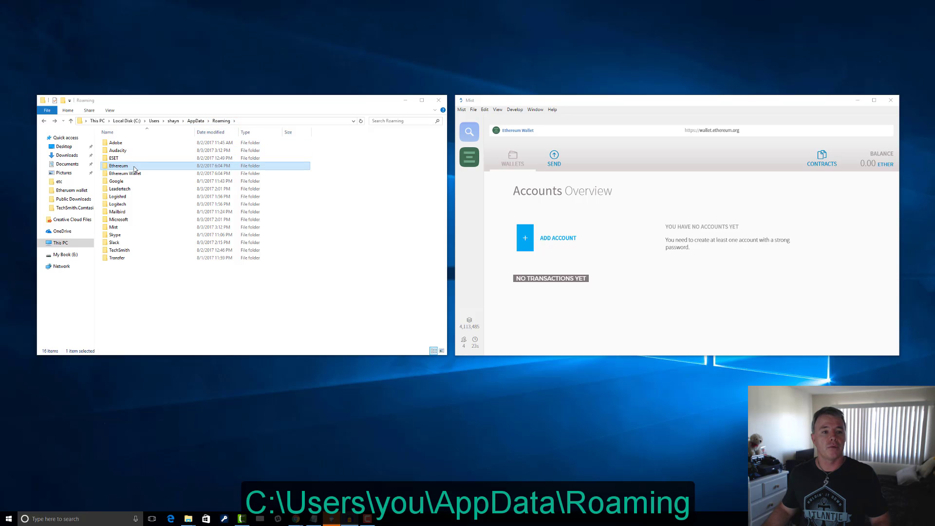
click(132, 168)
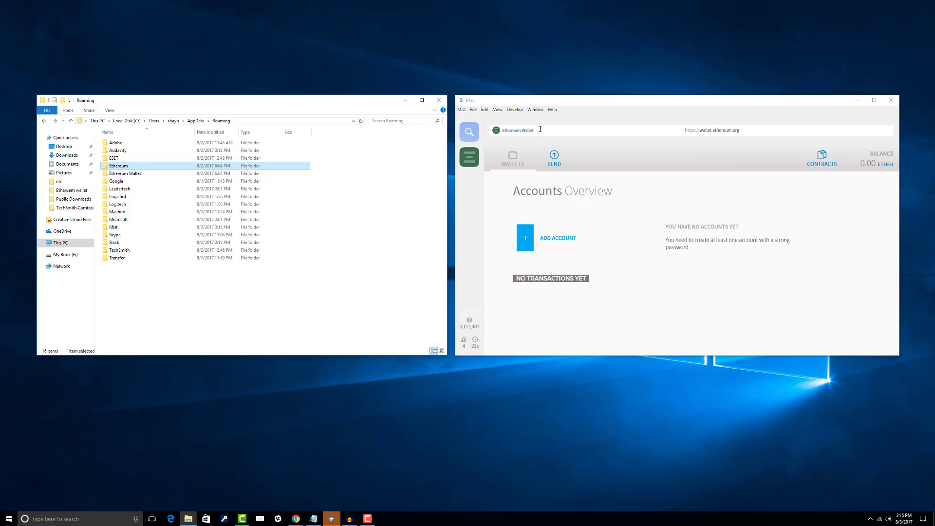
click(691, 130)
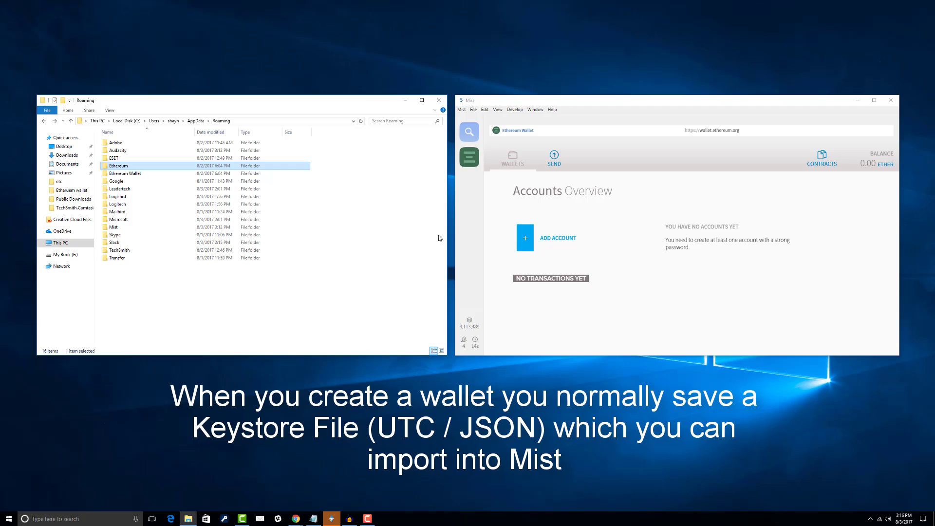
double_click(129, 169)
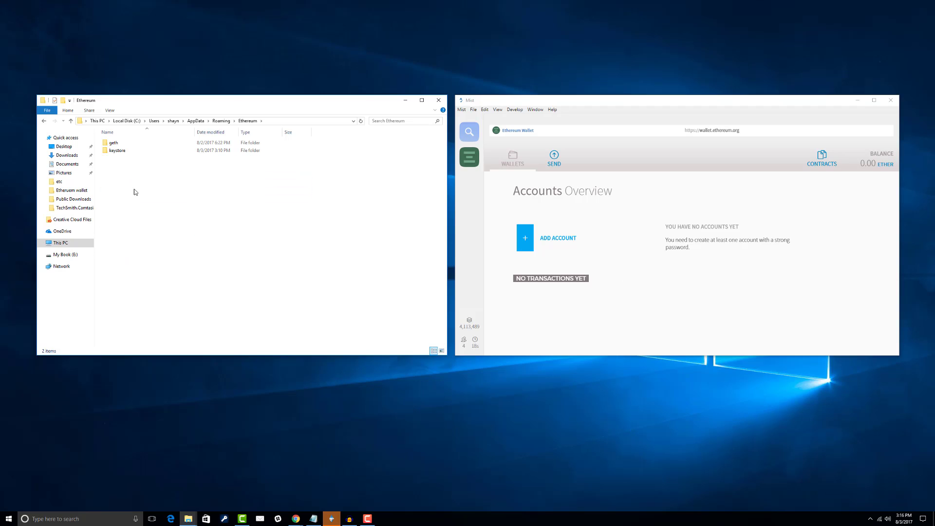
click(120, 153)
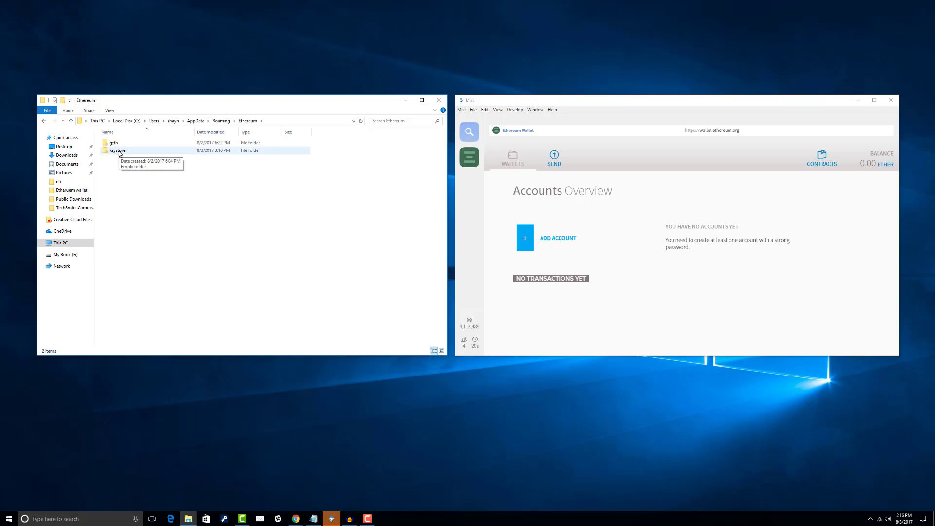
double_click(119, 152)
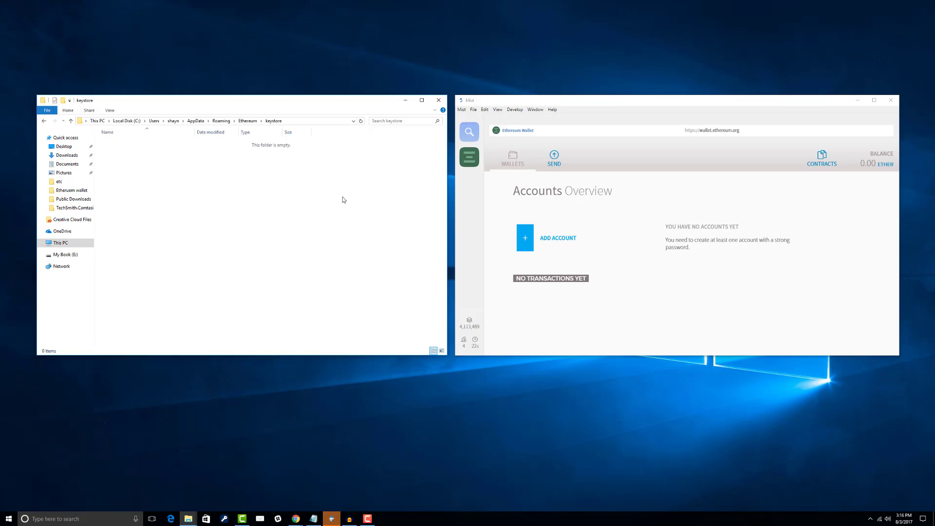
Close Mist and paste the copied UTC keystore file into the keystore folder
click(891, 101)
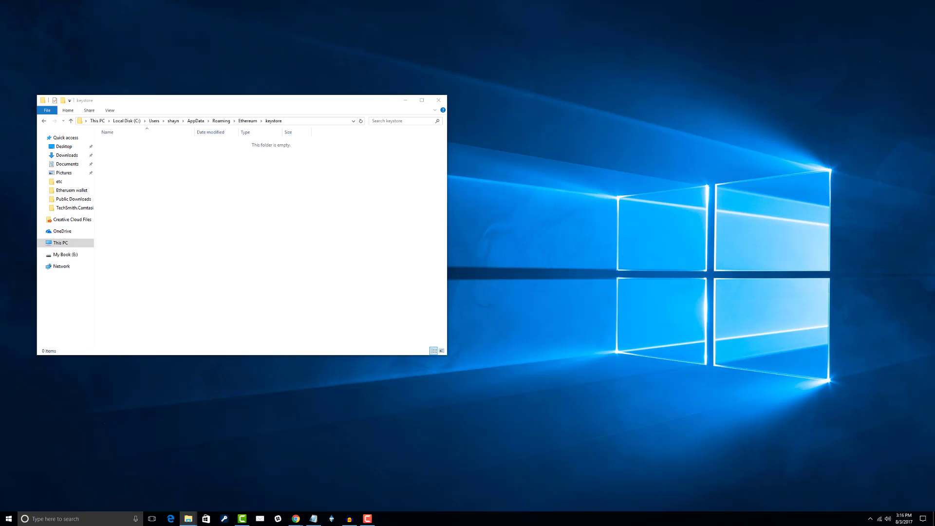
right_click(252, 201)
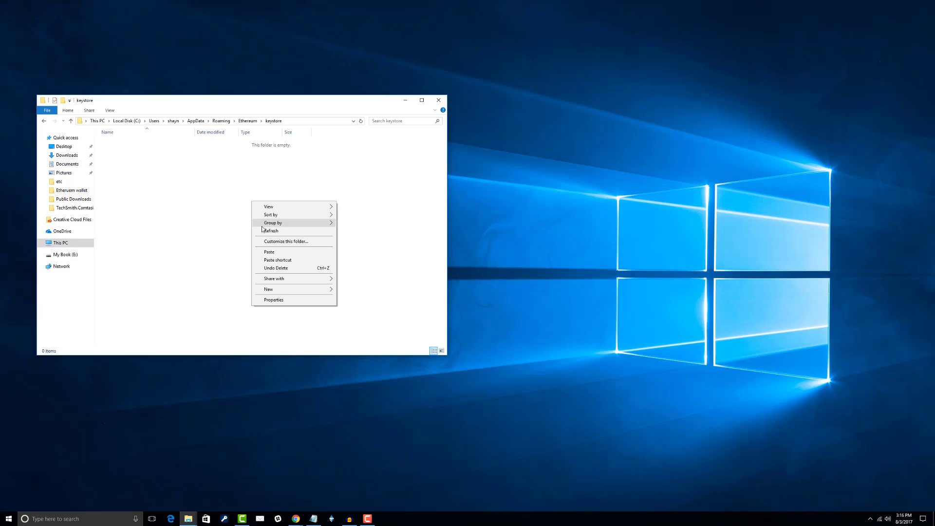
click(263, 251)
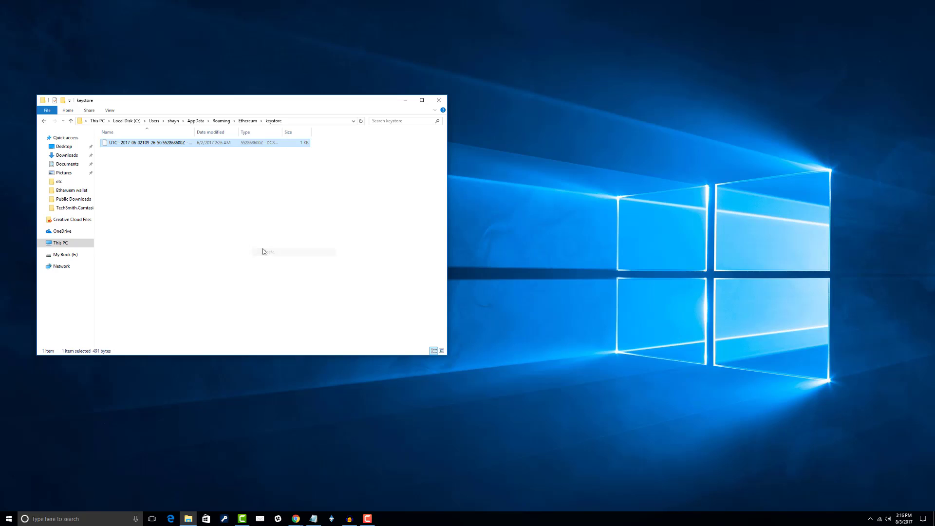
Relaunch Mist and open the Main account (Etherbase) page from the accounts overview
click(333, 518)
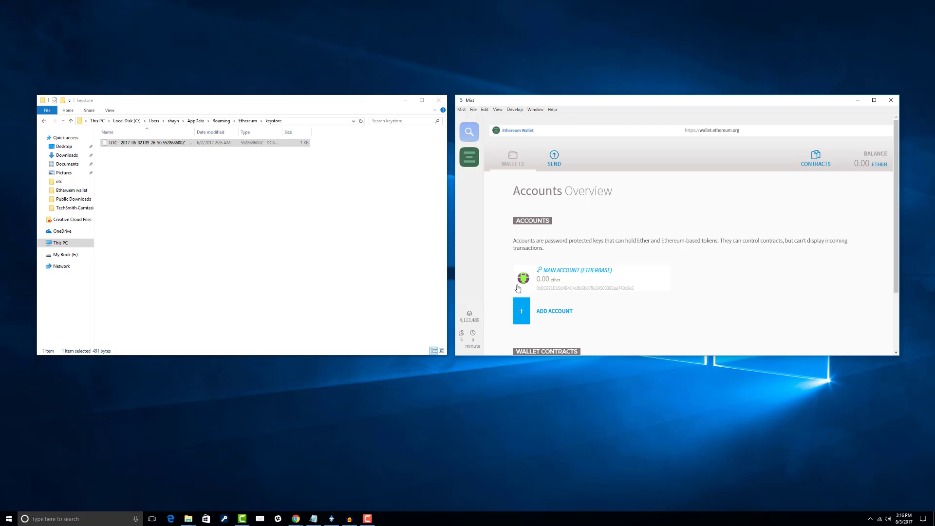
mouse_move(525, 278)
click(587, 272)
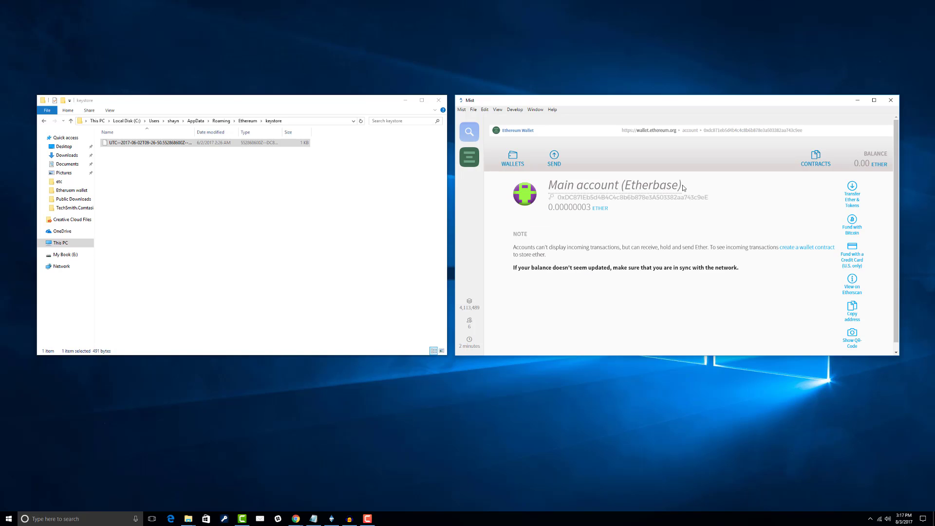
Rename the Main account (Etherbase) to MetaMask
drag(683, 187, 550, 188)
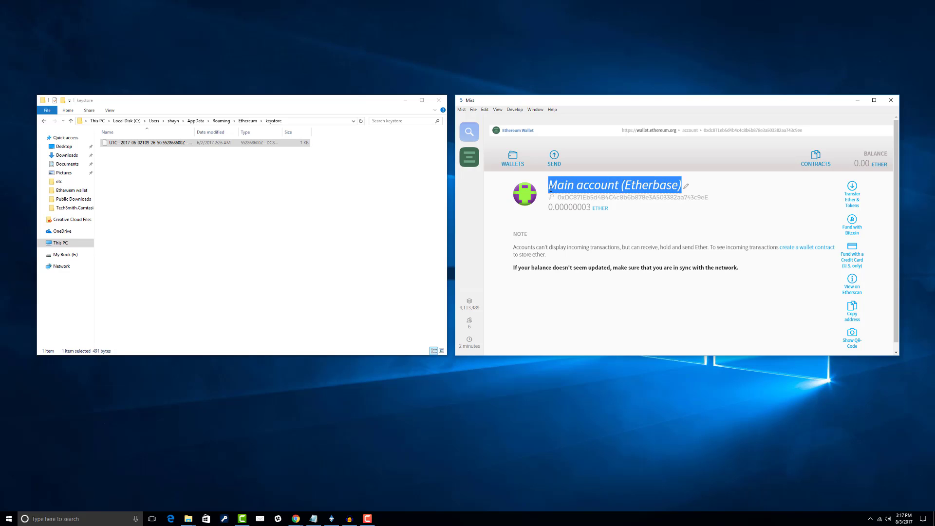
text(Meta)
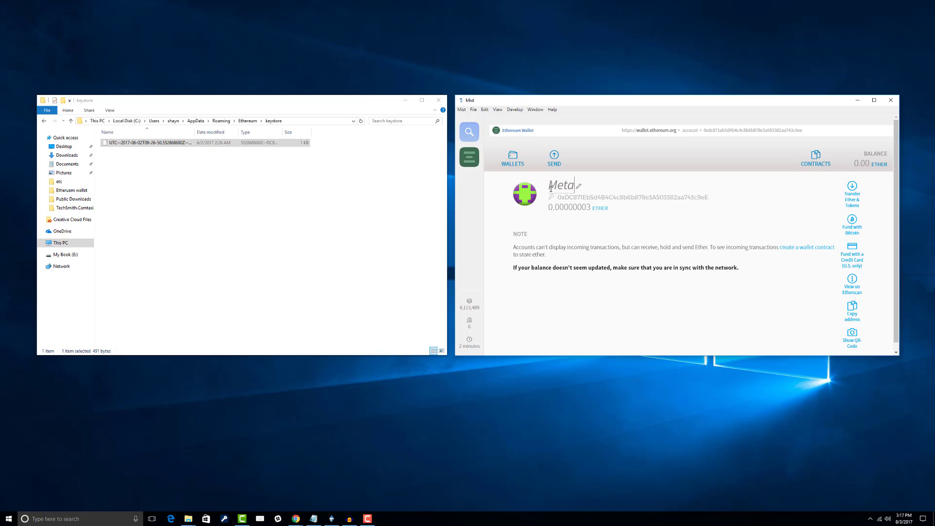
text(Mask)
key(Return)
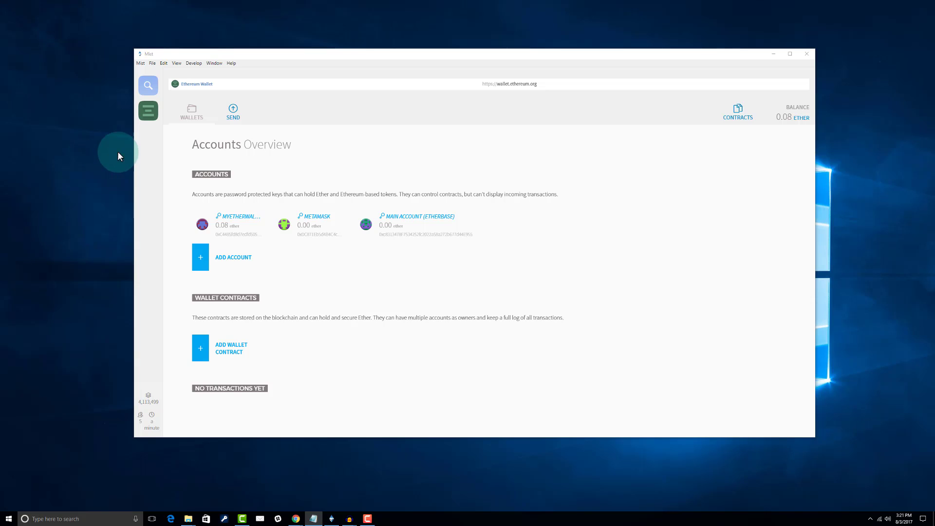
Open the EtherDelta page in Mist's browser
mouse_move(144, 85)
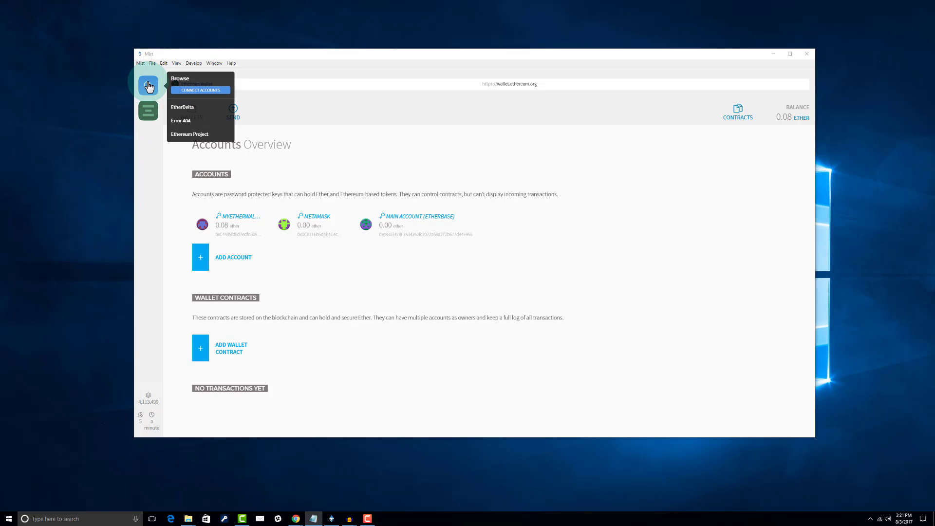
click(182, 107)
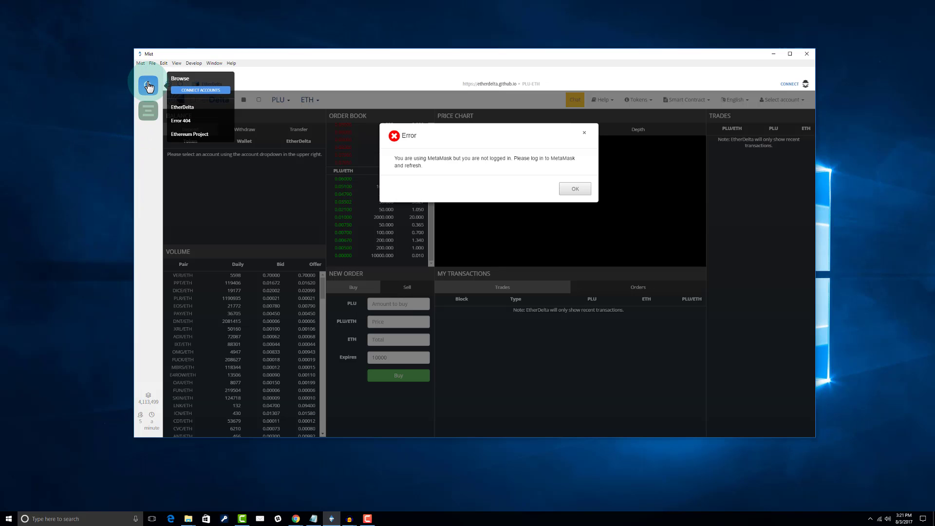
click(573, 190)
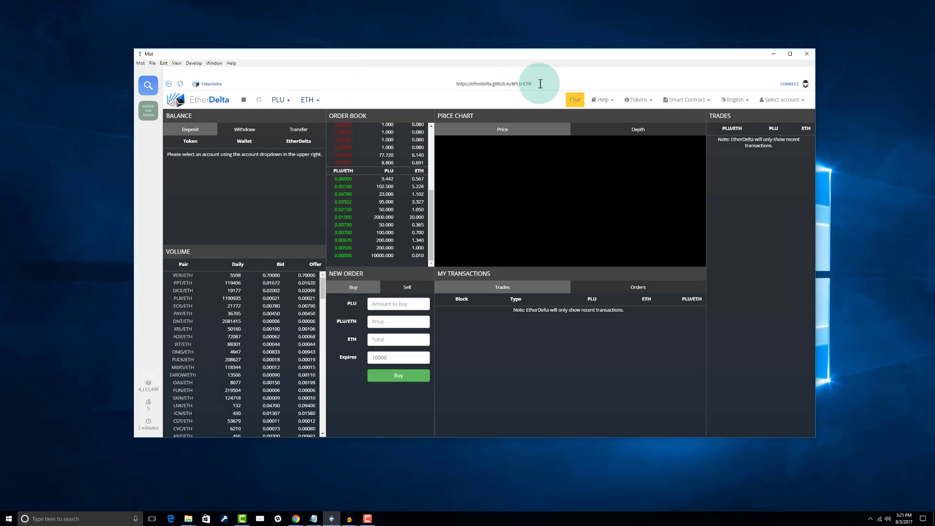
drag(540, 84, 431, 82)
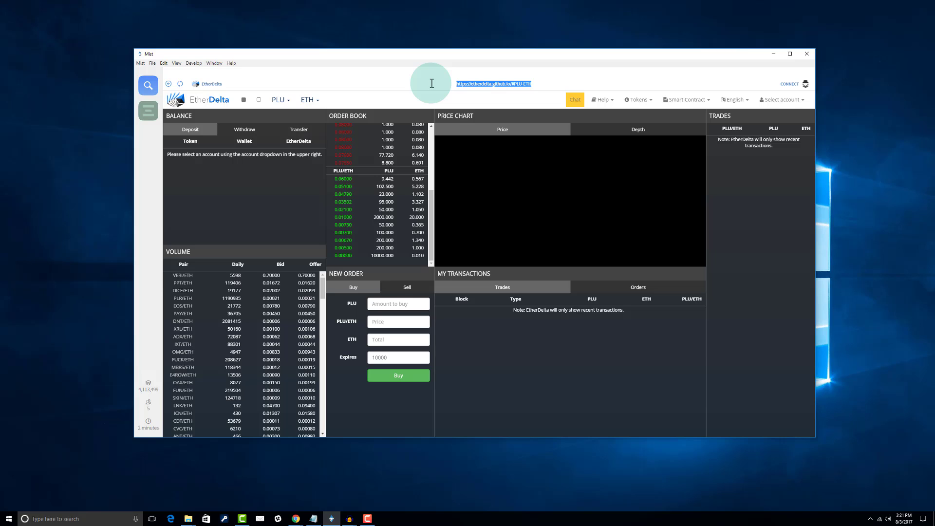
text(https://etherdelta.github.io)
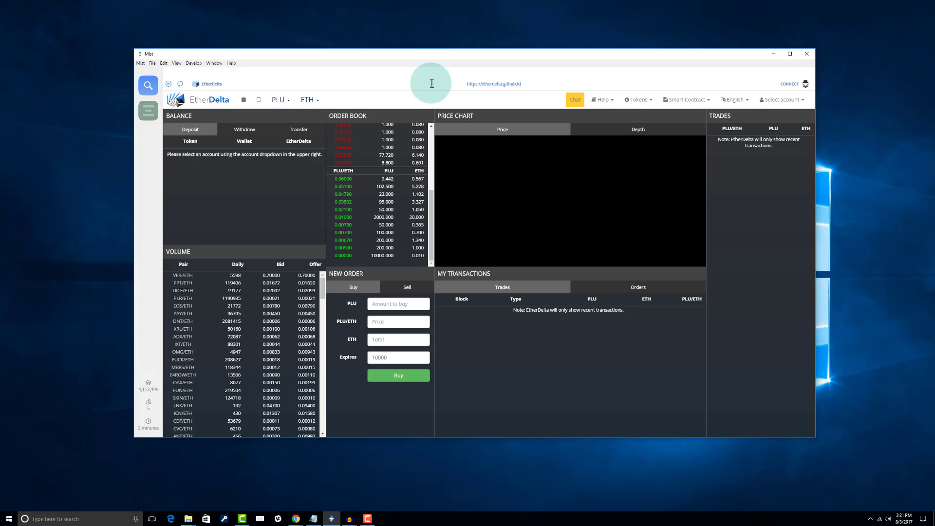
key(Return)
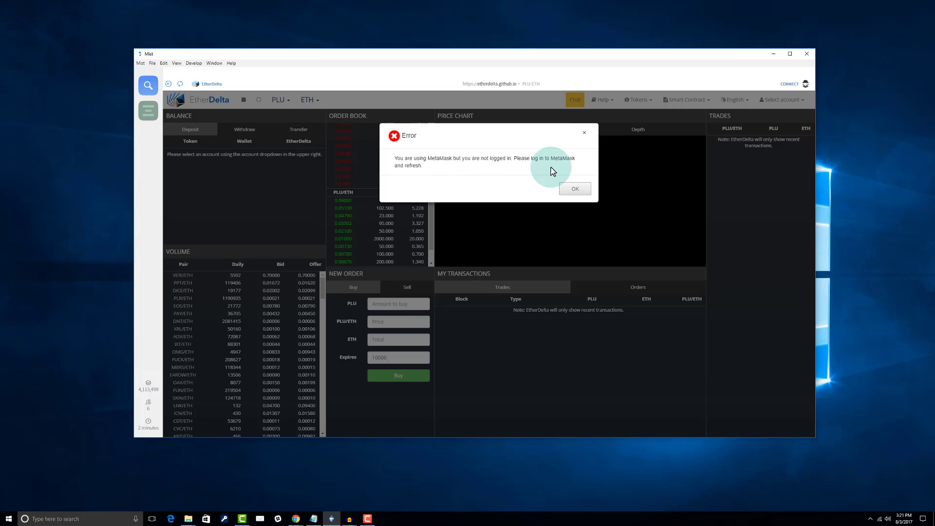
click(573, 191)
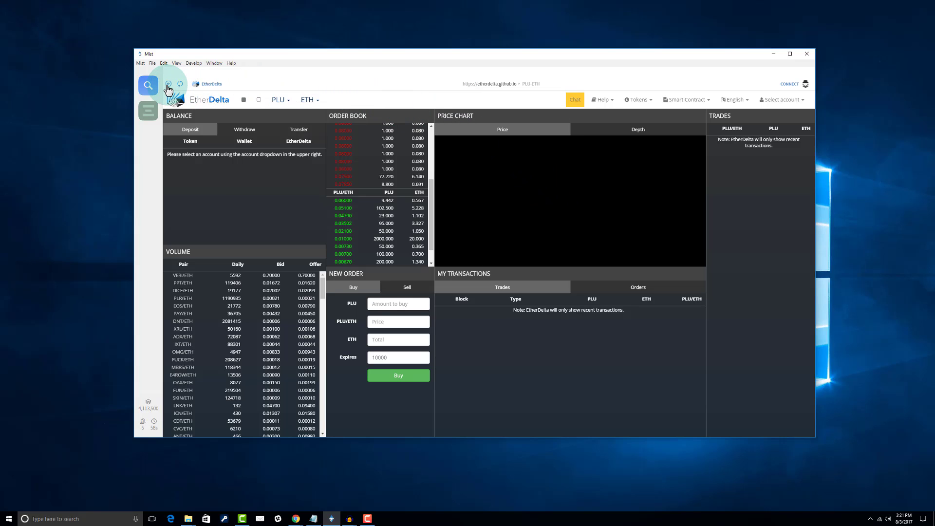
Connect EtherDelta to all three listed Main account (Etherbase) entries, authorizing the app with sidebar pinning enabled
click(789, 85)
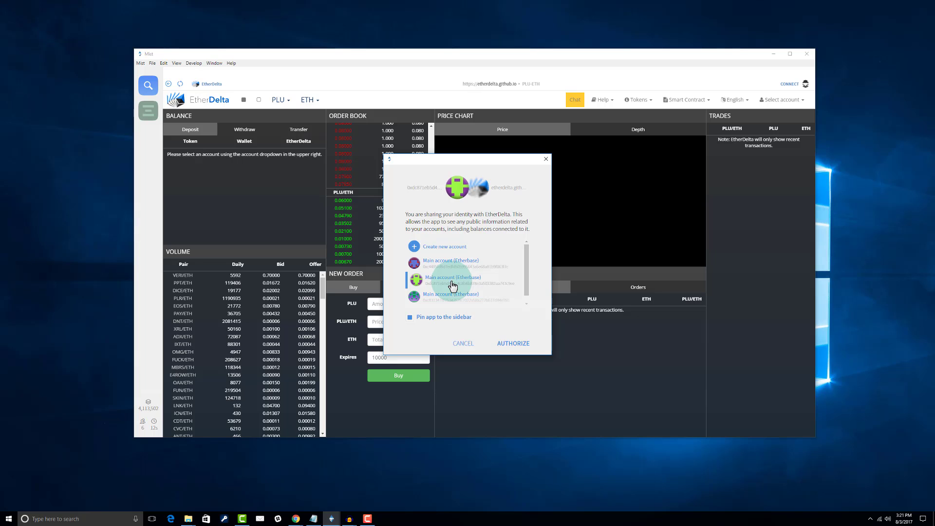
click(515, 344)
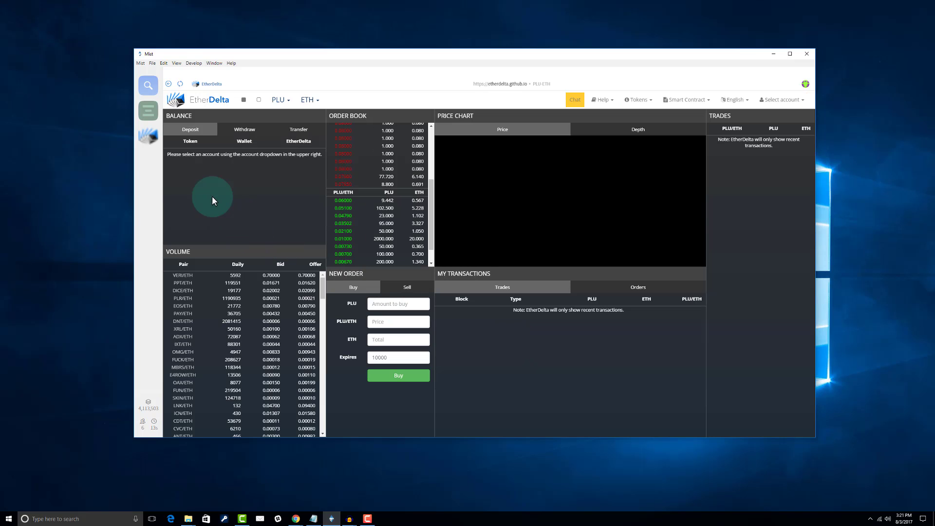
mouse_move(151, 138)
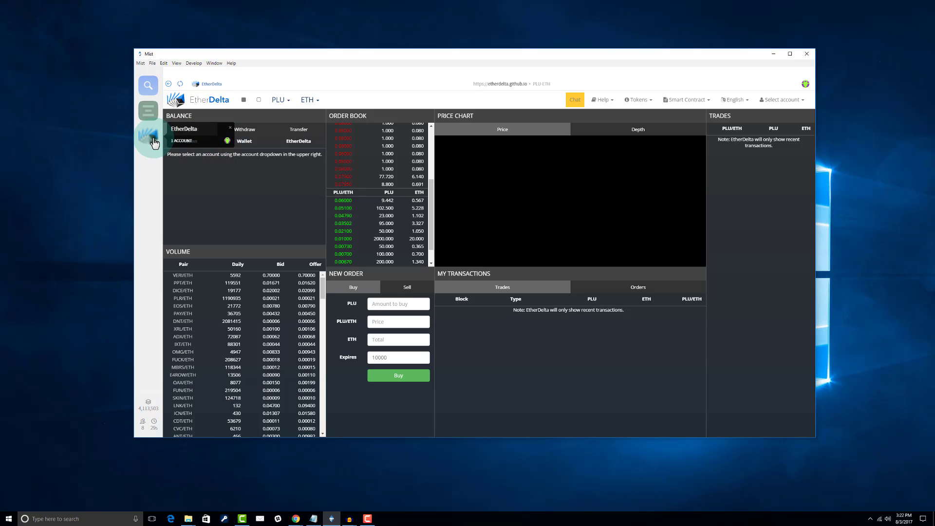
click(190, 146)
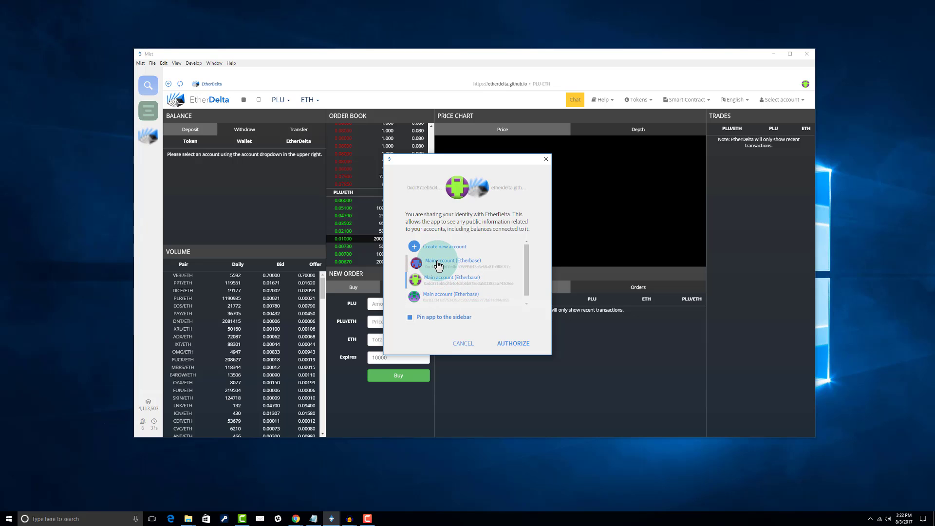
click(458, 264)
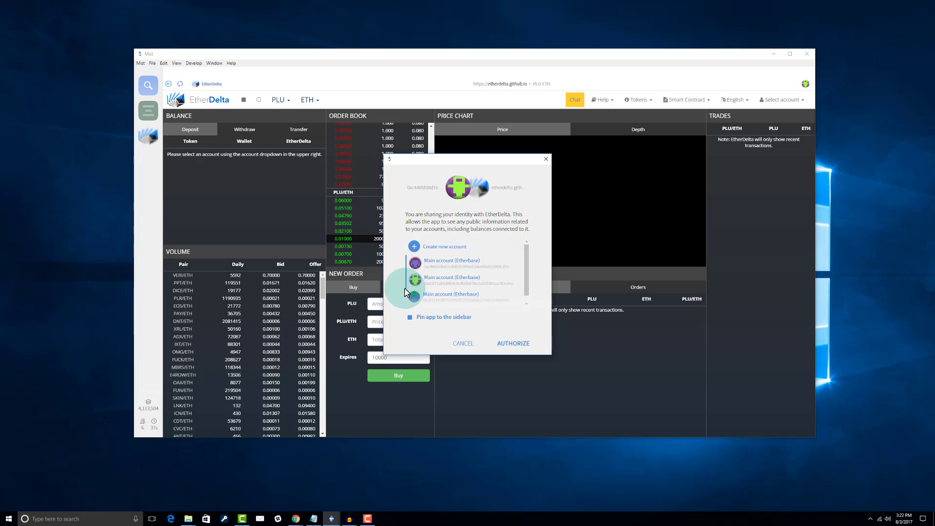
click(406, 303)
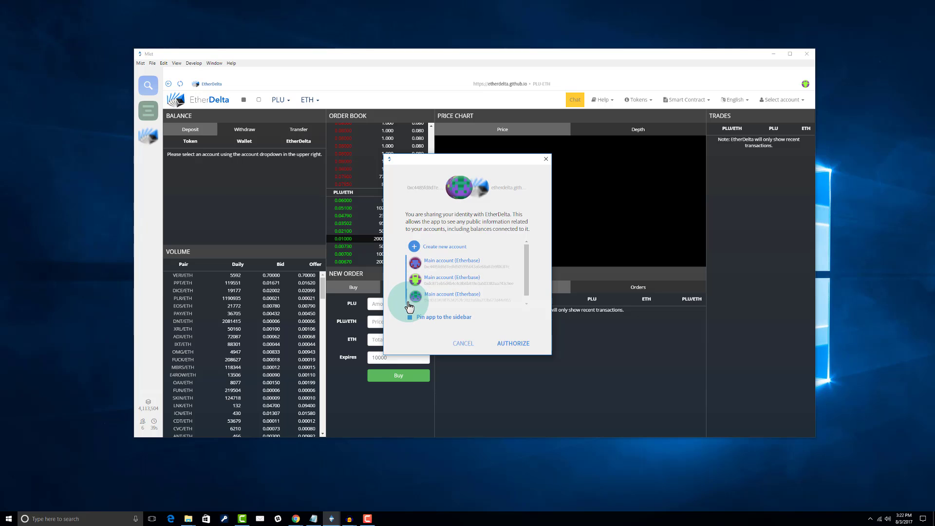
click(511, 344)
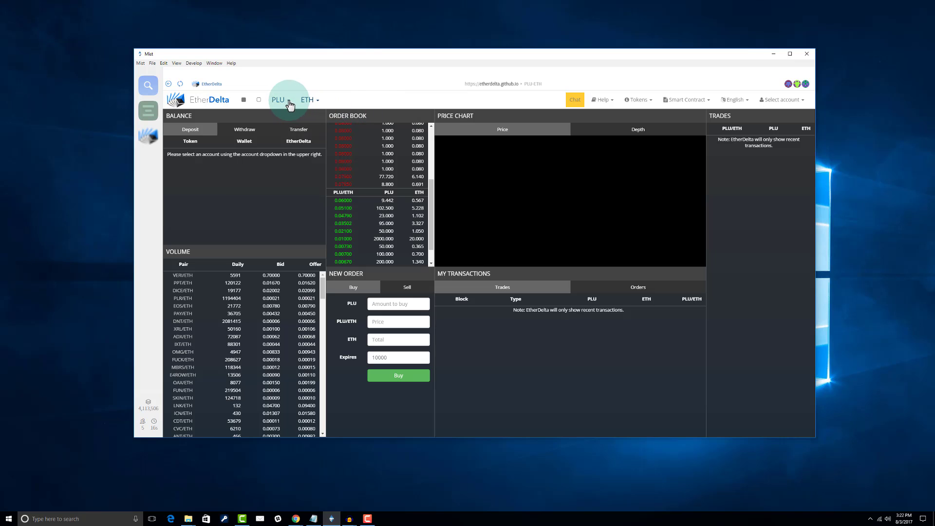
Select the connected MetaMask account holding 0.079 ETH as the active EtherDelta account
click(794, 101)
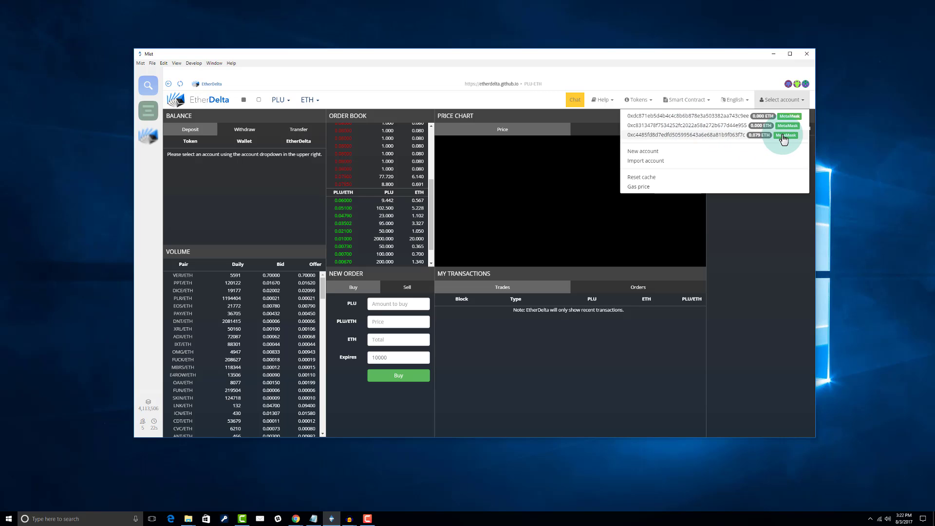
click(703, 138)
click(295, 211)
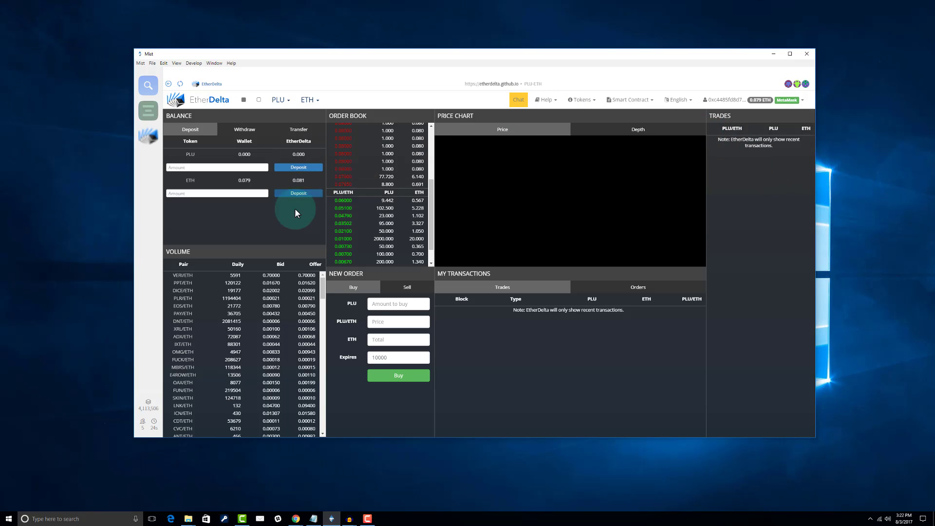
Switch EtherDelta's traded token to VERI against ETH
click(281, 99)
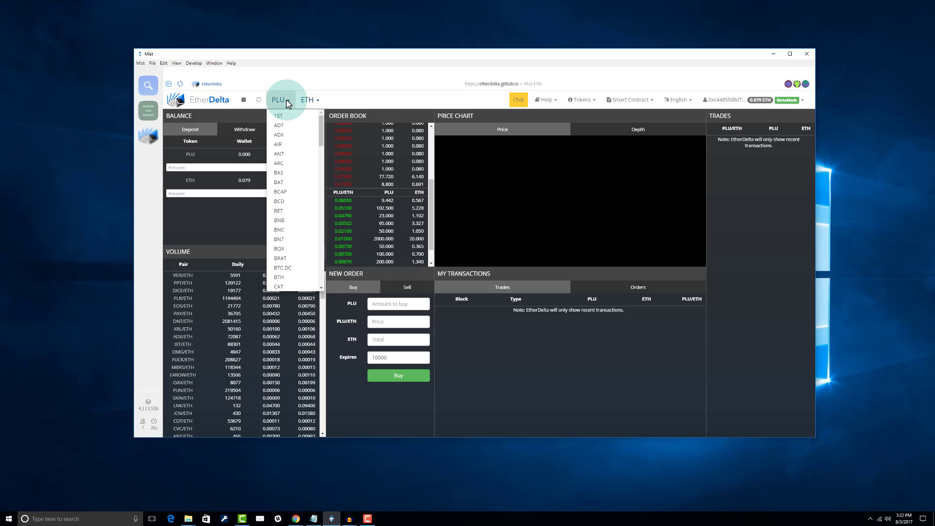
drag(314, 126, 280, 256)
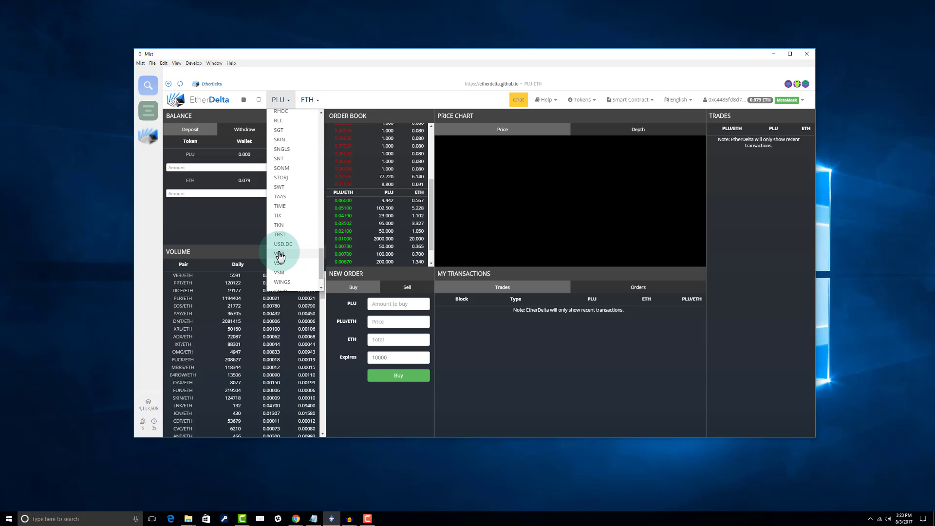
click(280, 255)
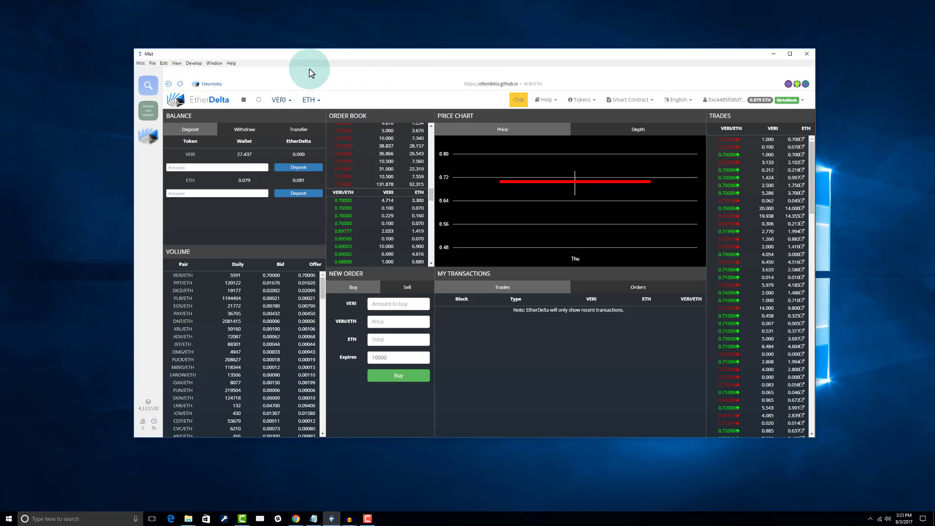
click(150, 85)
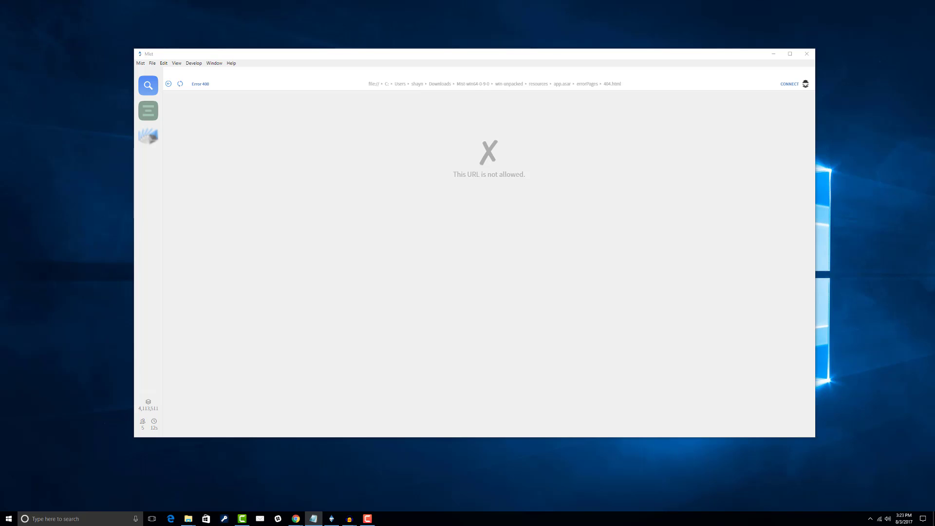
click(416, 85)
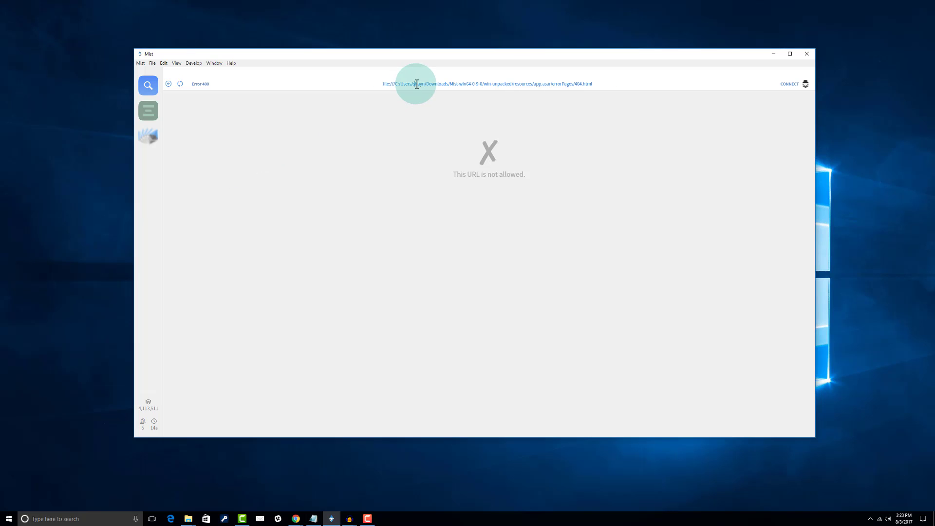
text(https://registrar.ens.domains)
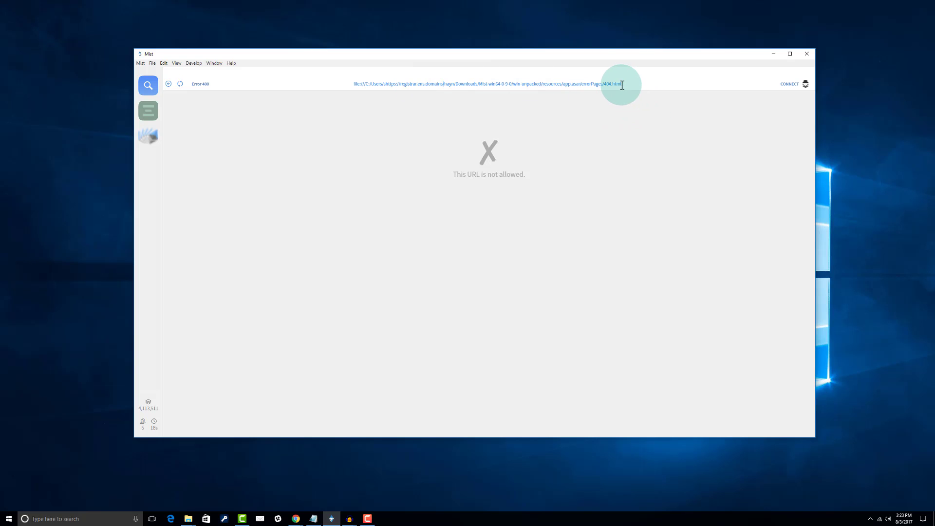
drag(622, 84, 482, 83)
drag(342, 96, 341, 82)
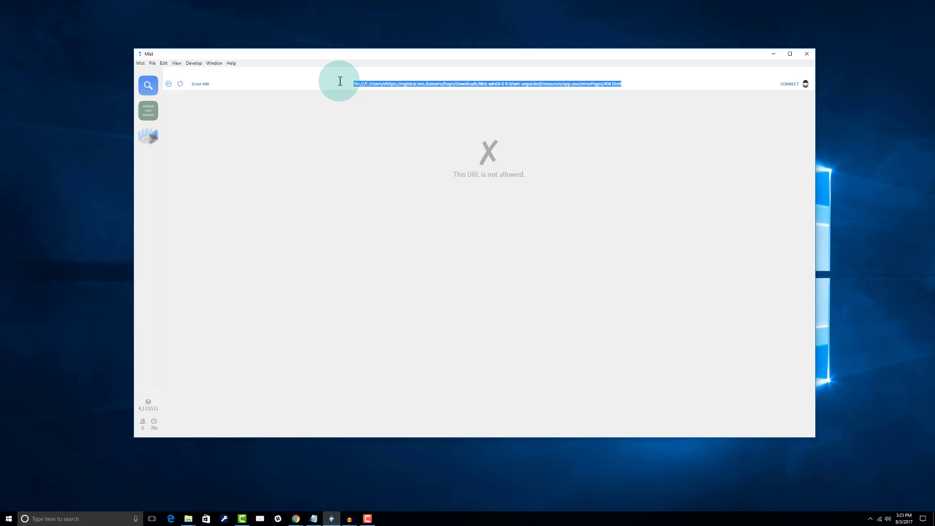
key(Delete)
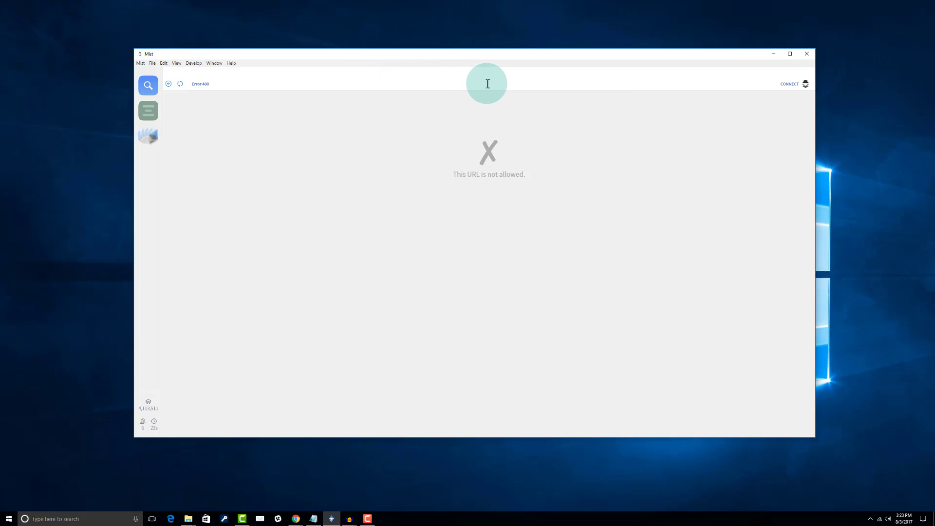
text(https://registrar.ens.domains/)
key(Return)
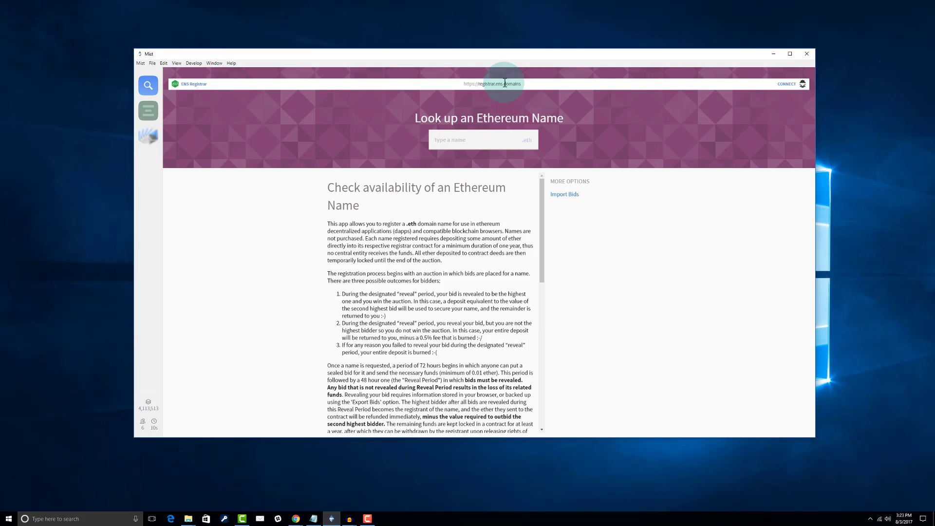
Connect the ENS Registrar to all three listed Main account (Etherbase) entries and authorize it with sidebar pinning enabled
click(790, 86)
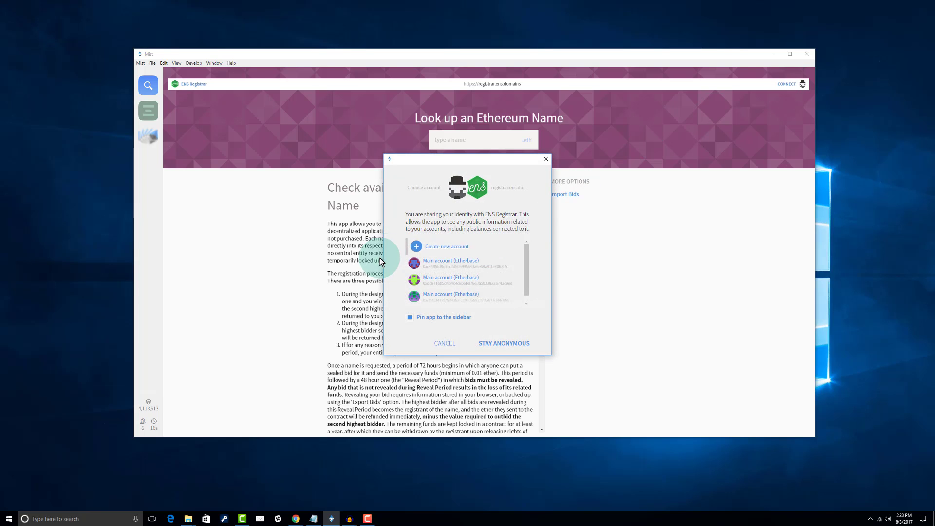
click(410, 264)
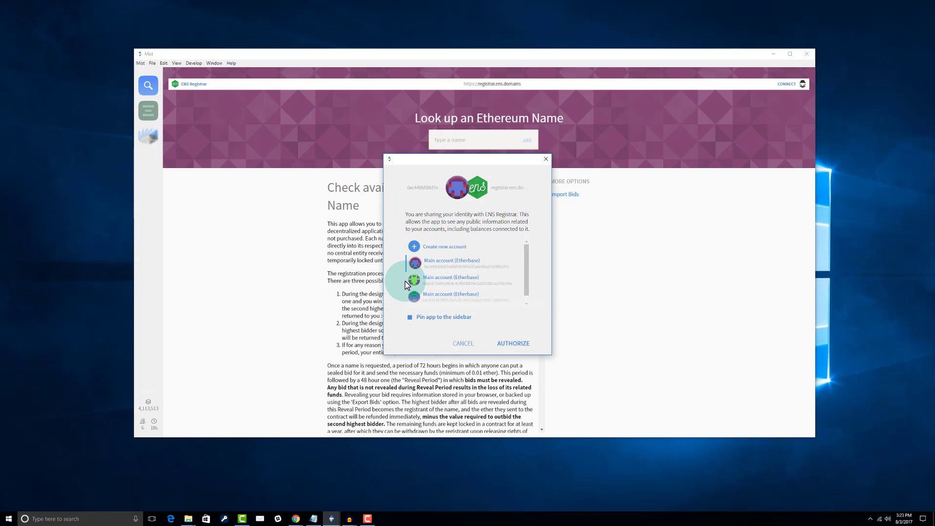
click(408, 284)
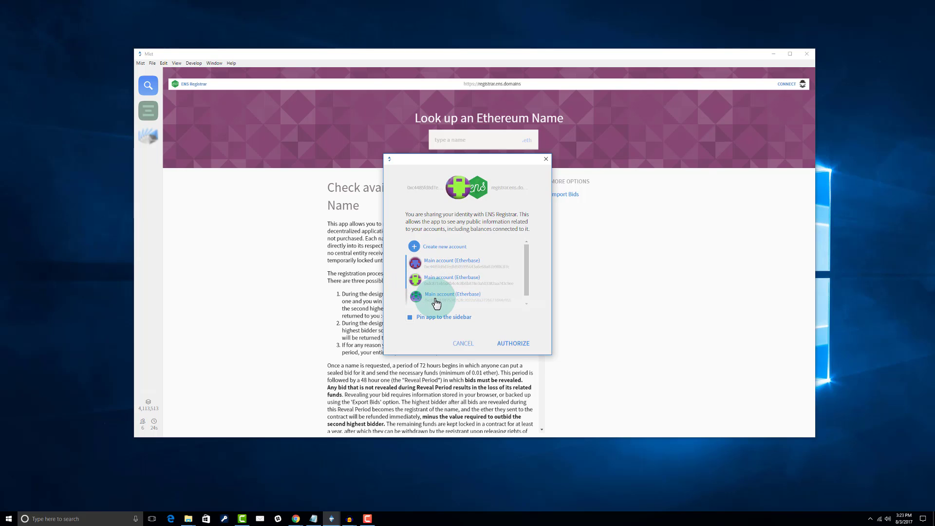
click(410, 297)
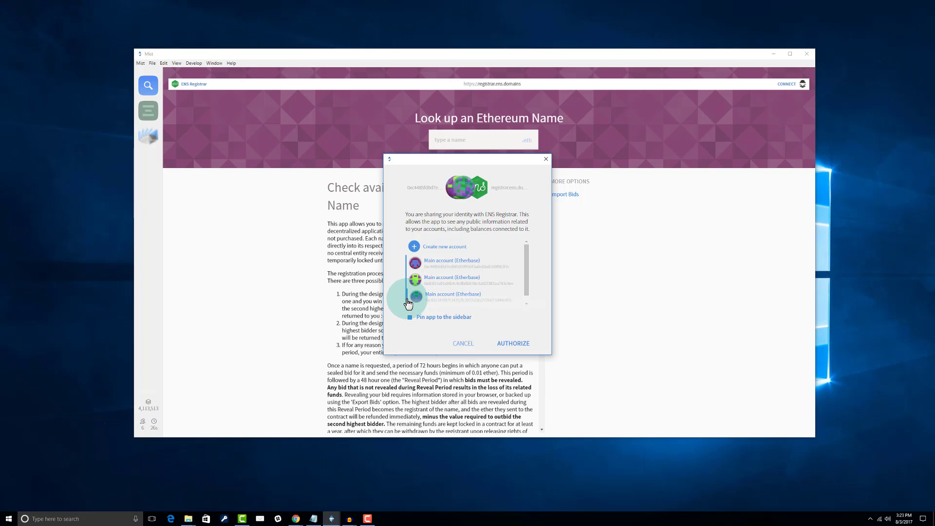
click(514, 347)
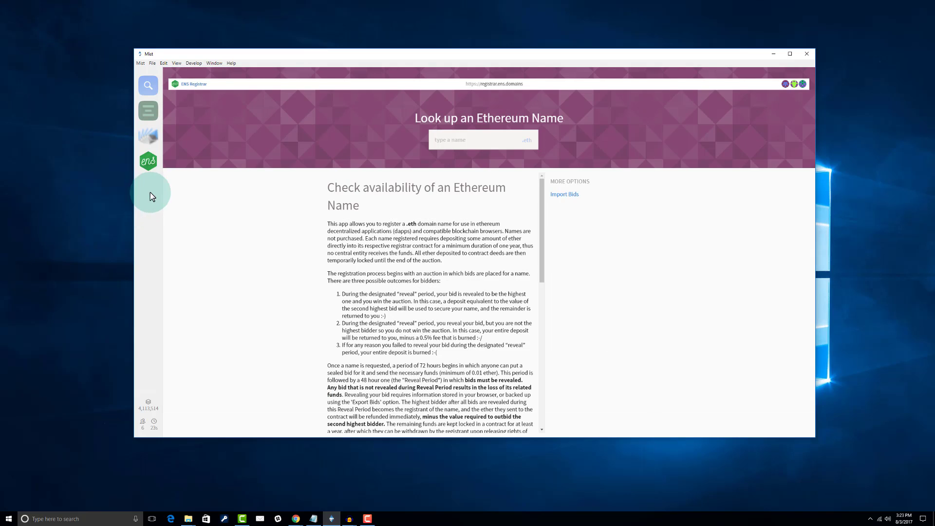
mouse_move(151, 167)
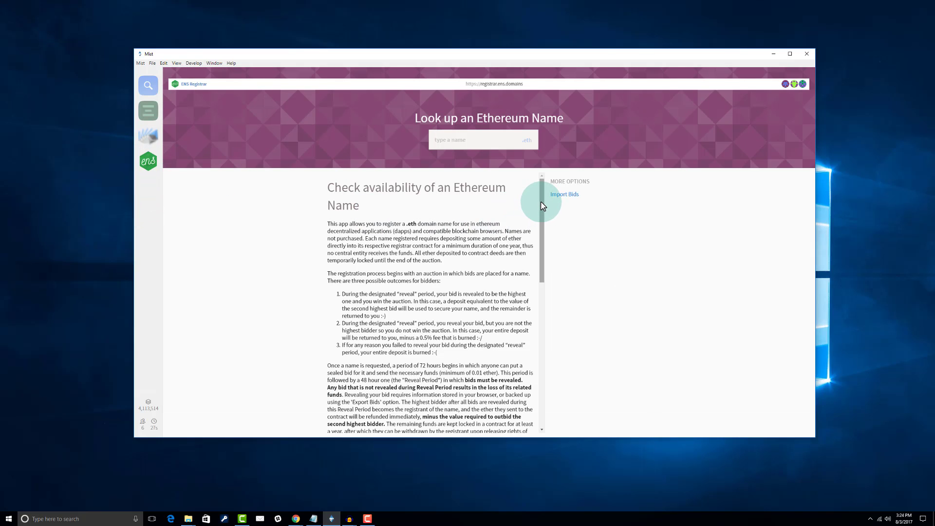
scroll(543, 208, down, 1)
scroll(544, 209, up, 1)
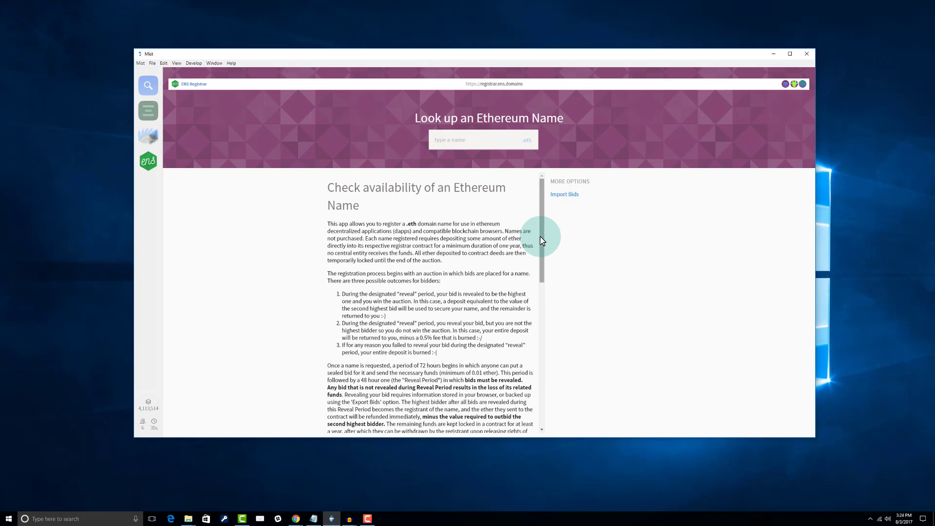
scroll(540, 272, down, 3)
drag(558, 336, 550, 220)
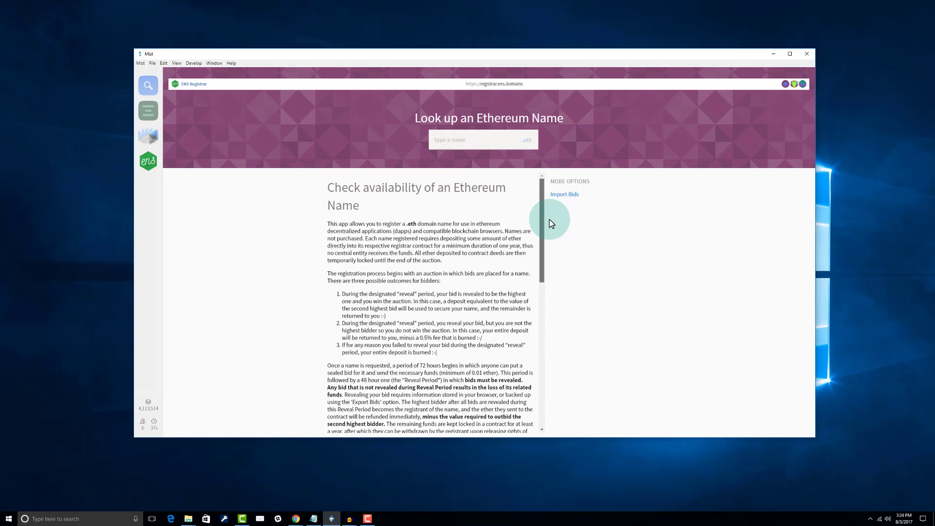
Open the registrar's bid import and browse the My Book (E:) drive for a bids file, leaving without importing
click(560, 195)
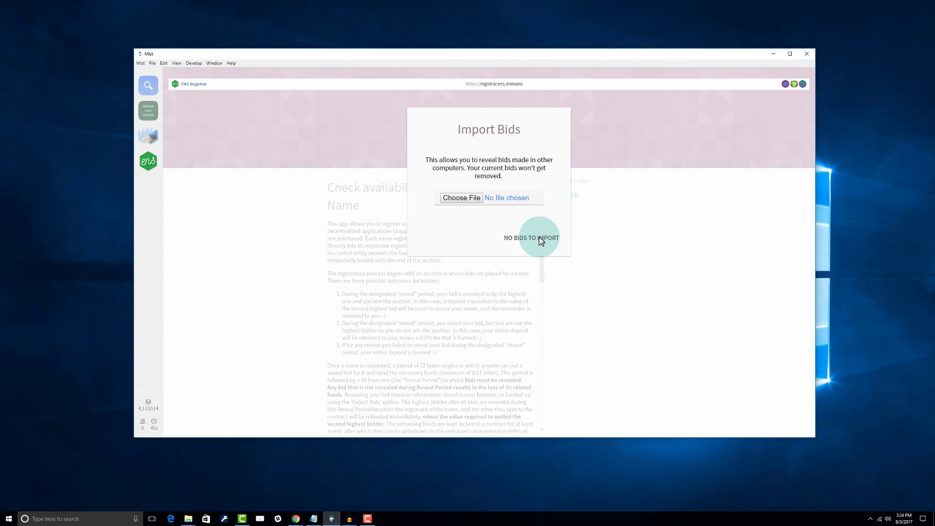
click(664, 229)
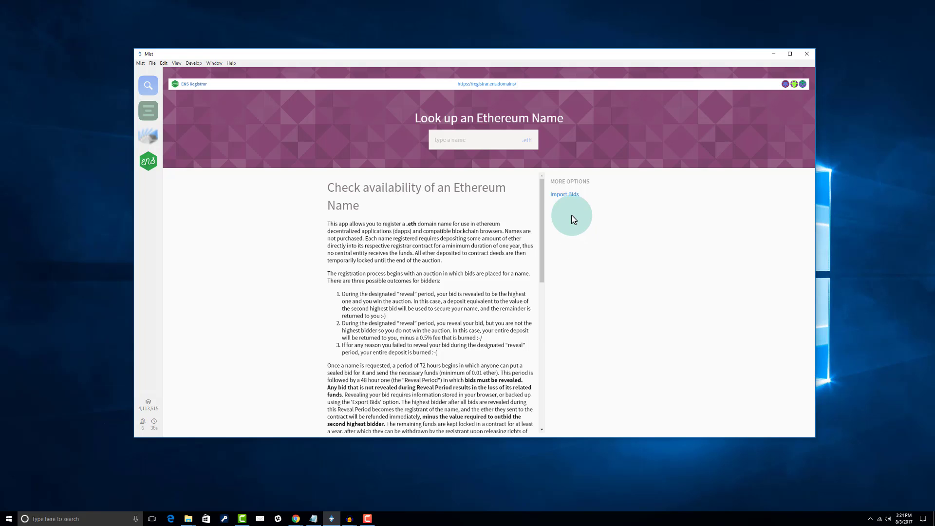
click(563, 195)
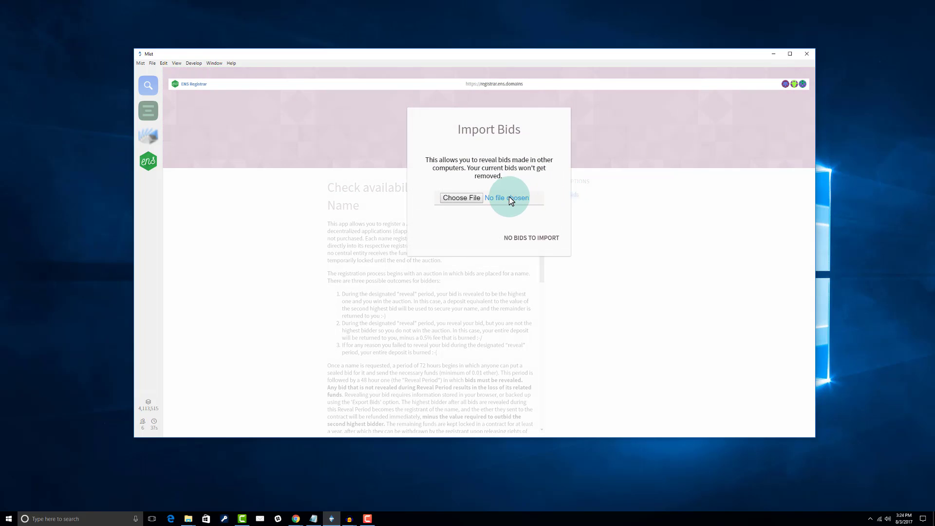
click(469, 200)
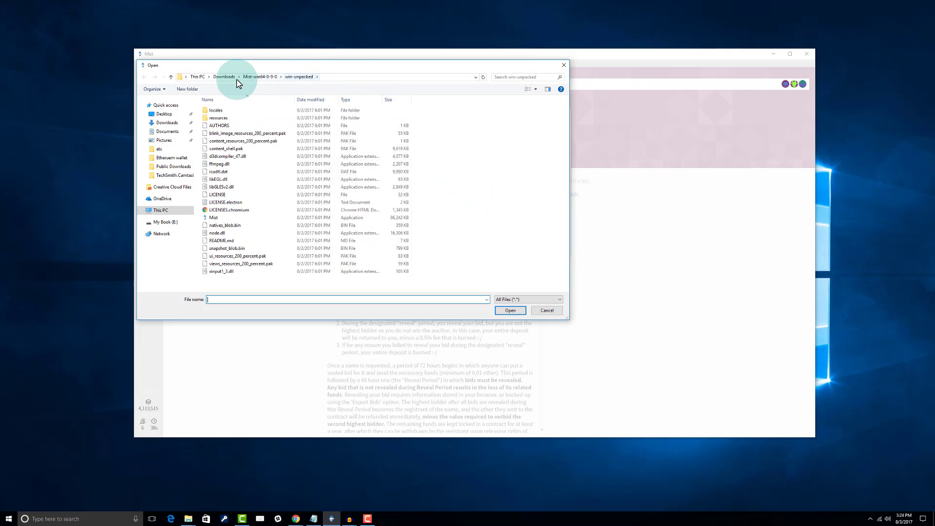
click(162, 225)
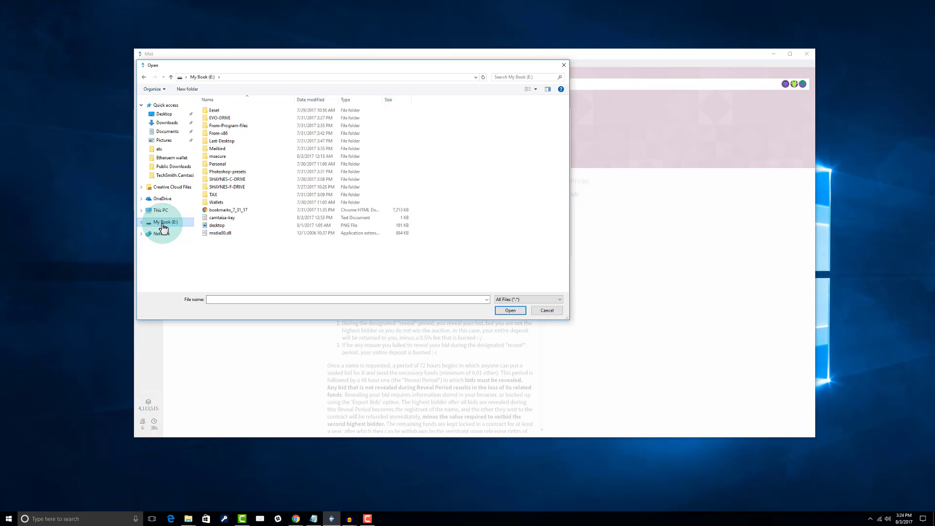
click(564, 65)
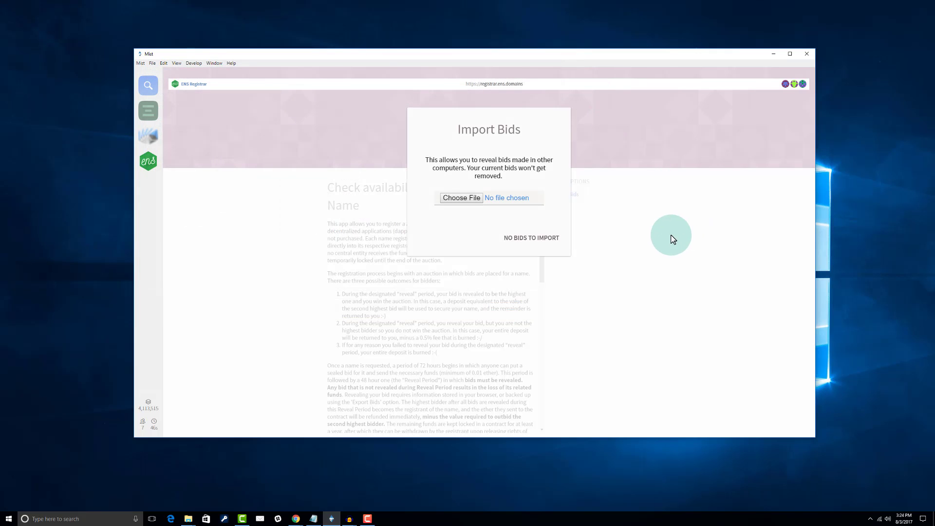
click(693, 294)
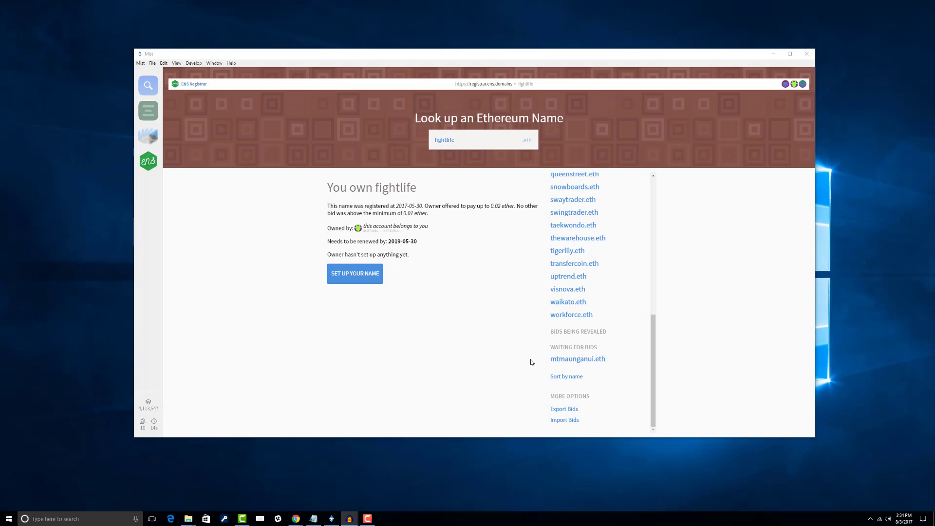
Select the backup ens-bids-backup_2017-06-08T09-37-36.041Z.json from the eth-bids folder for bid import, and cancel without importing it
click(655, 348)
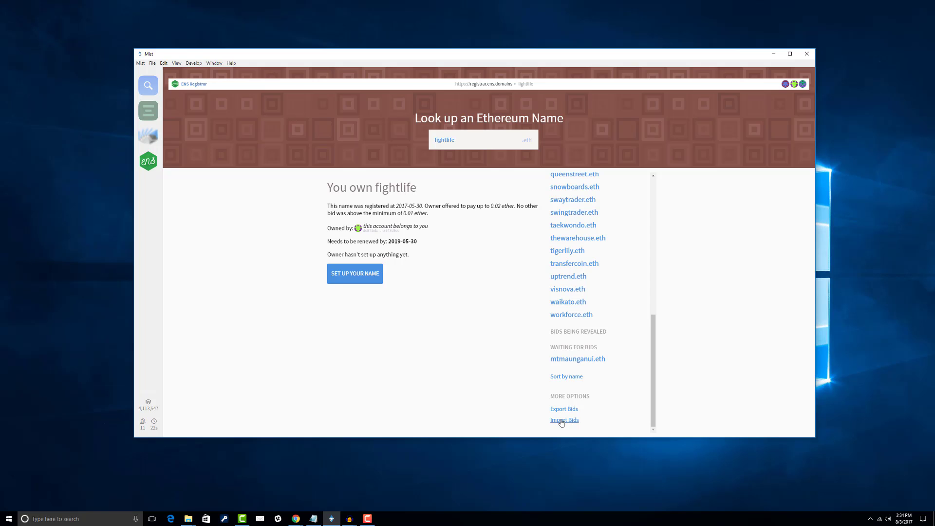
click(562, 422)
click(460, 198)
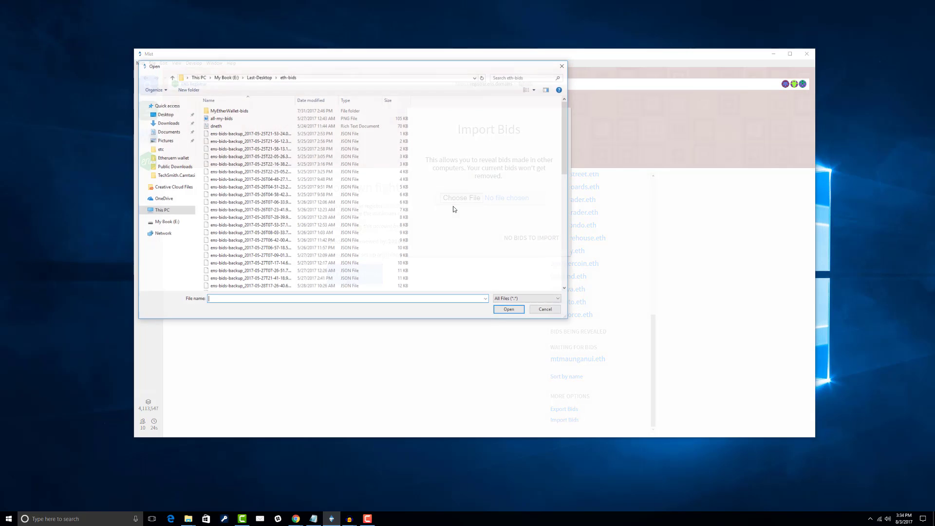
drag(565, 160, 566, 278)
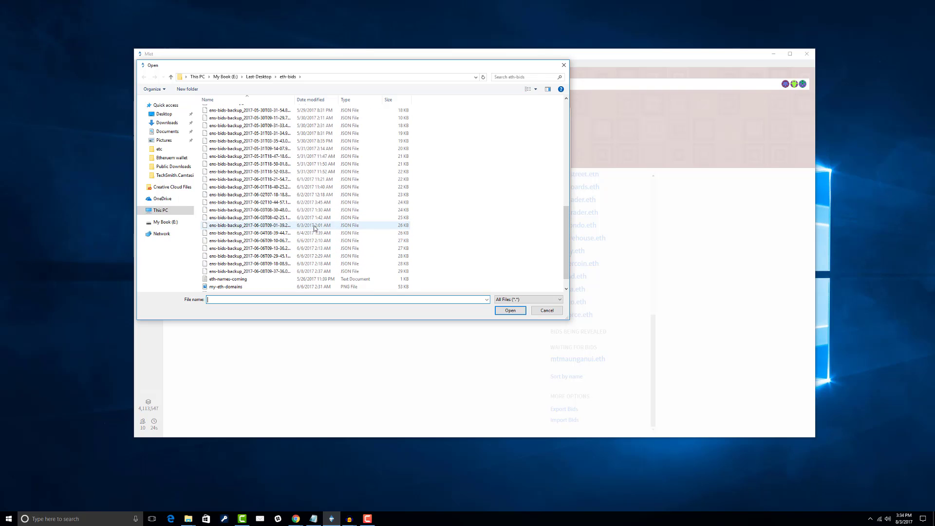
click(255, 272)
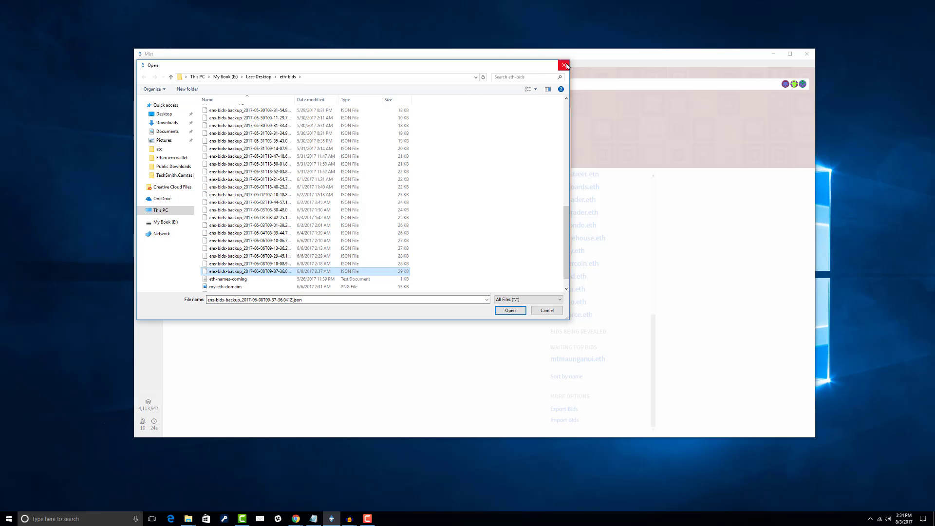
click(564, 65)
click(705, 304)
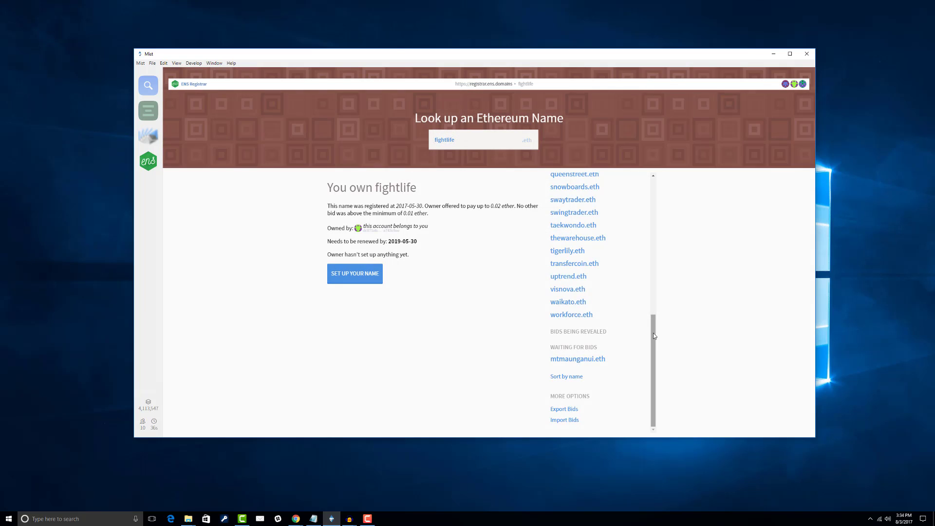
Examine the ownership and renewal details of the registered names fightlife.eth, fightnight.eth, waikato.eth and workforce.eth
drag(654, 332, 663, 214)
scroll(665, 233, down, 3)
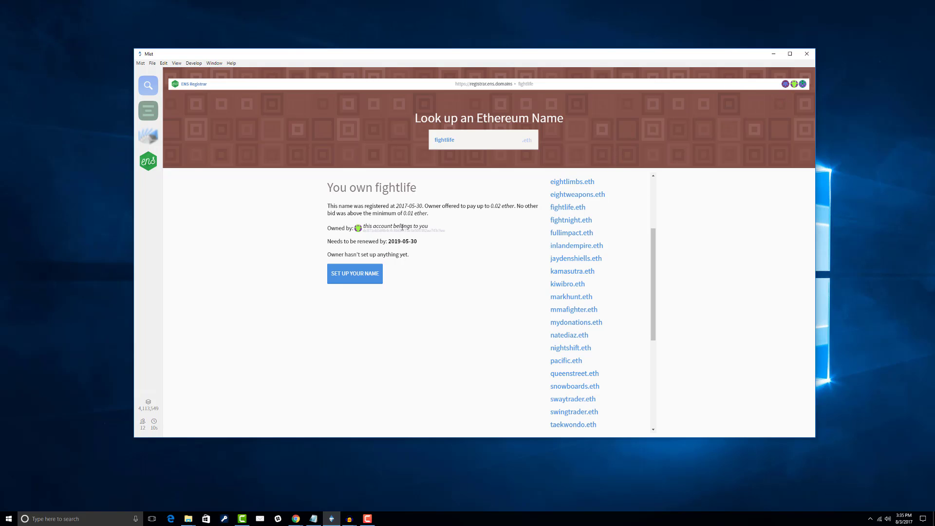
click(567, 222)
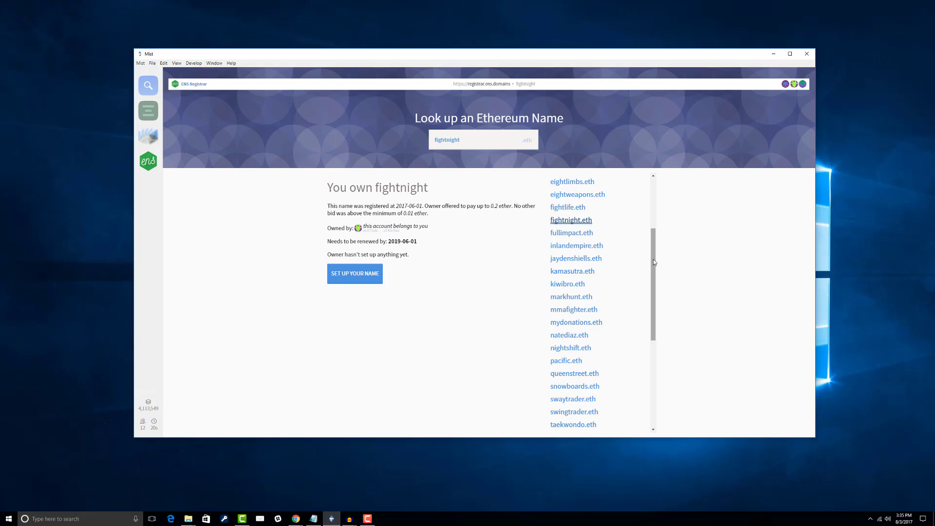
drag(653, 259, 659, 351)
click(573, 306)
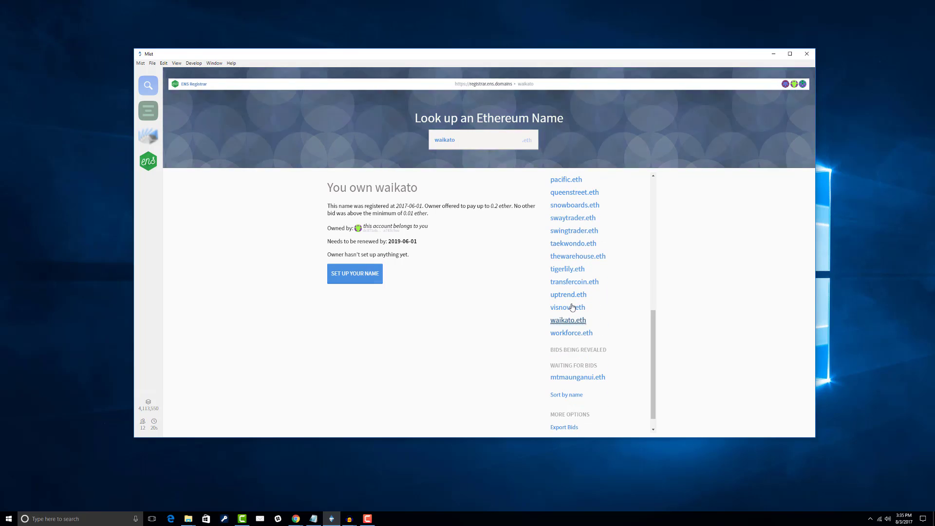
scroll(551, 302, down, 1)
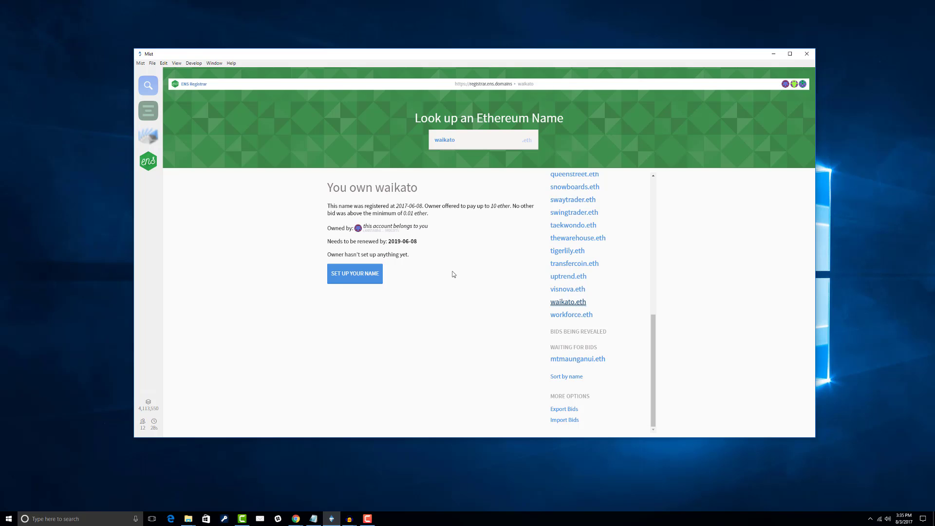
click(572, 315)
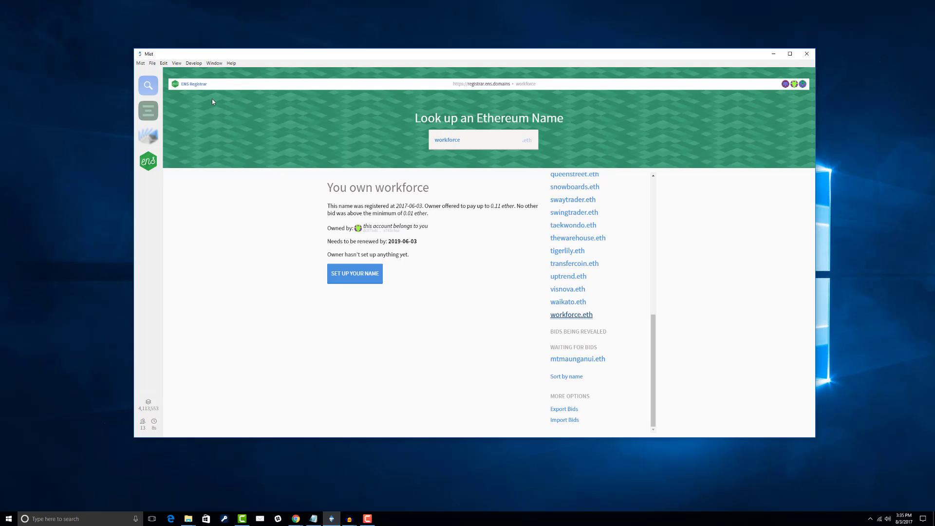
click(150, 90)
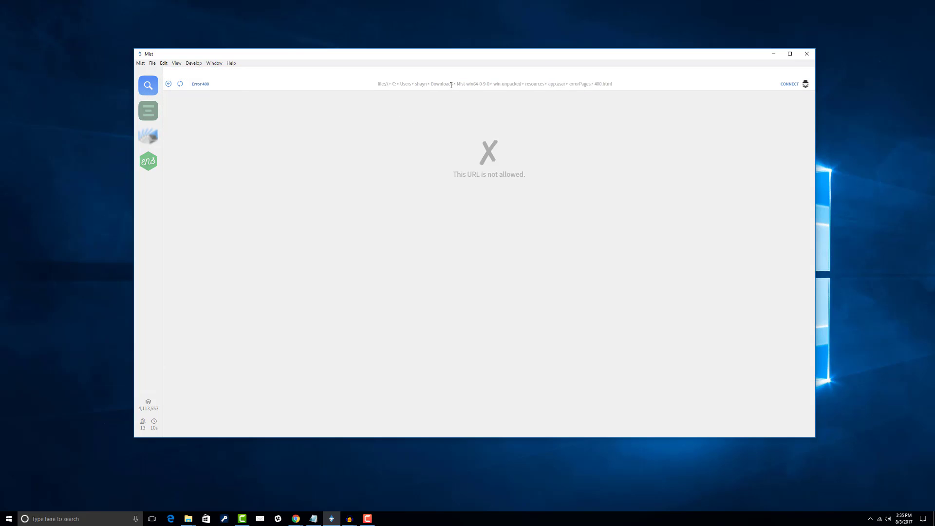
drag(600, 85, 332, 88)
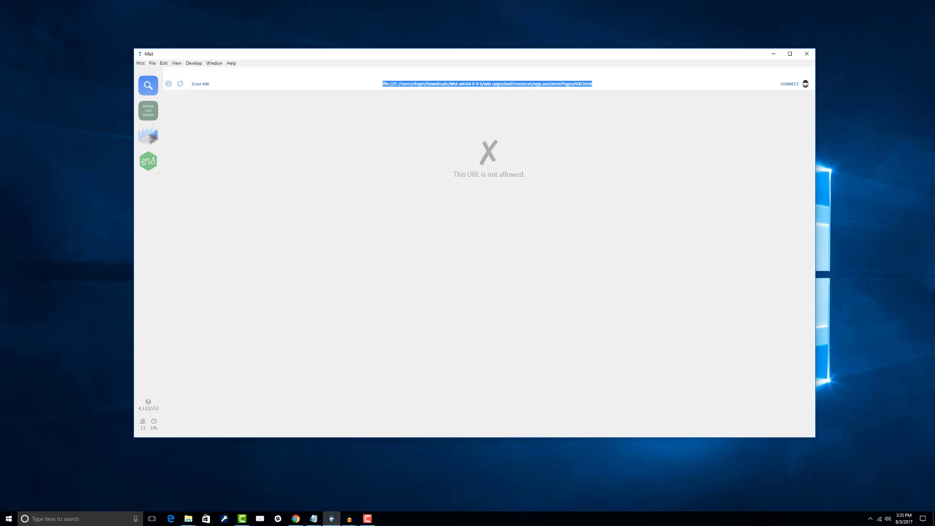
key(alt+Tab)
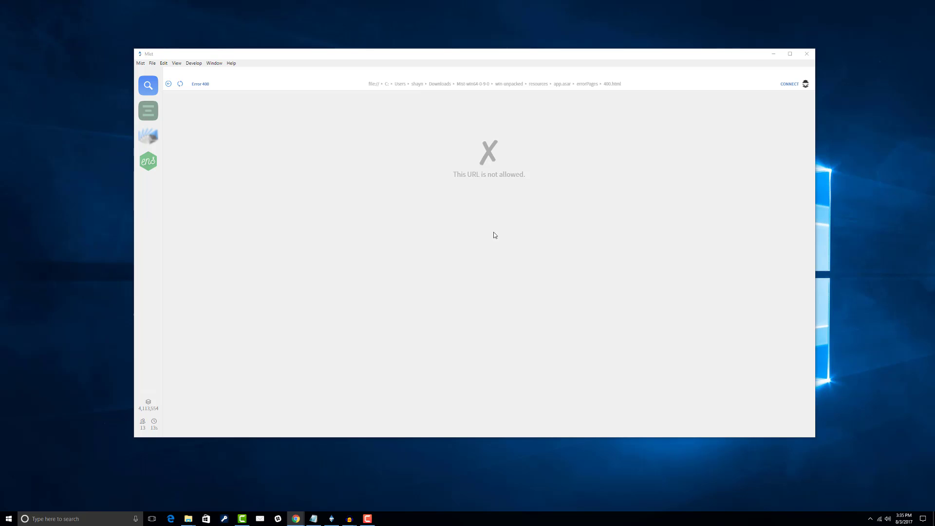
click(644, 82)
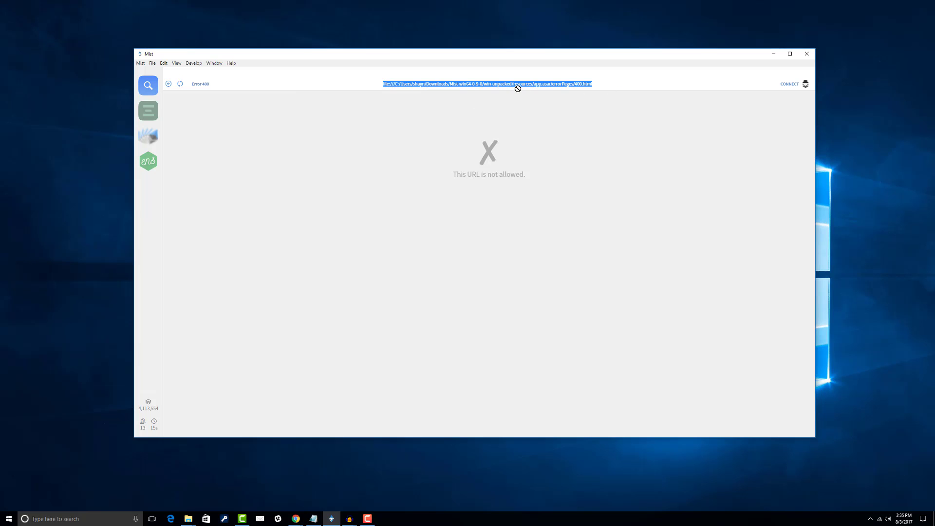
key(BackSpace)
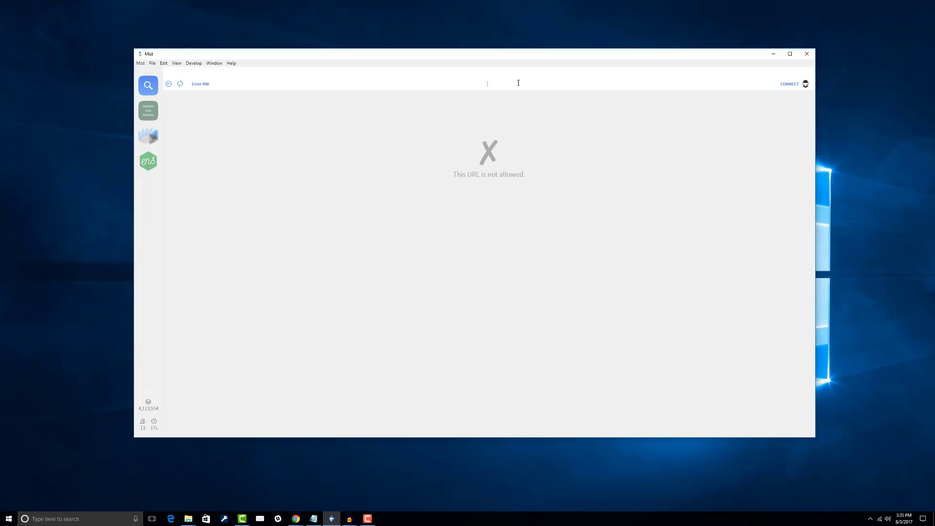
text(https://www.myetherwallet.com)
key(Return)
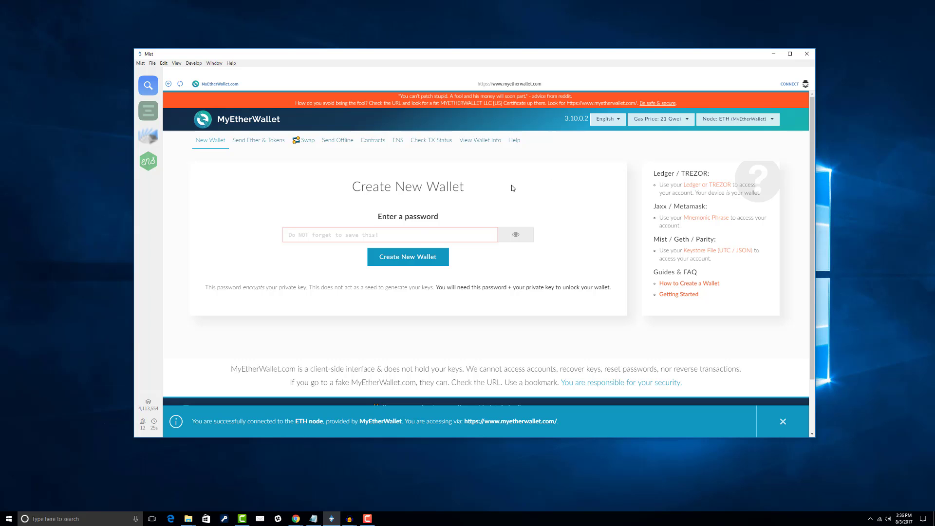
Create a new wallet on MyEtherWallet, entering the wallet password, and proceed to the page for saving its keystore file
click(388, 235)
text(••)
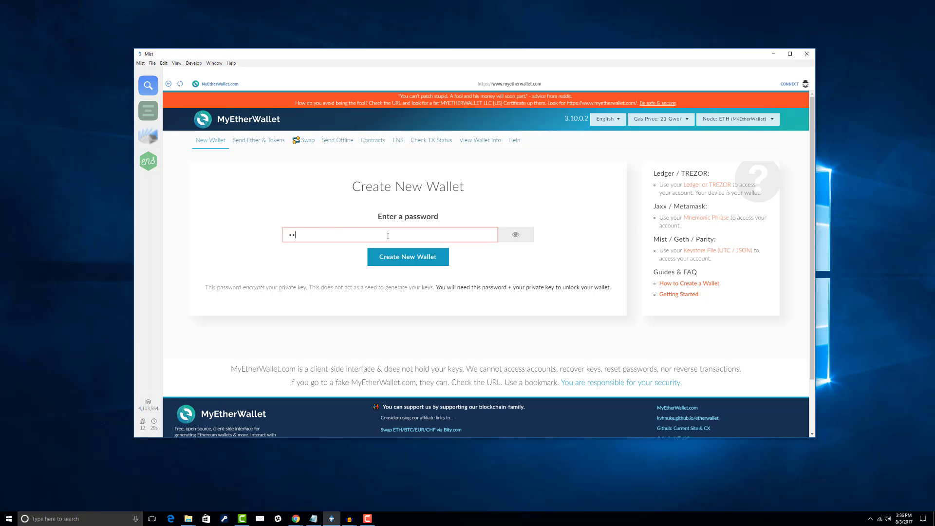
text(•••••••••)
click(419, 256)
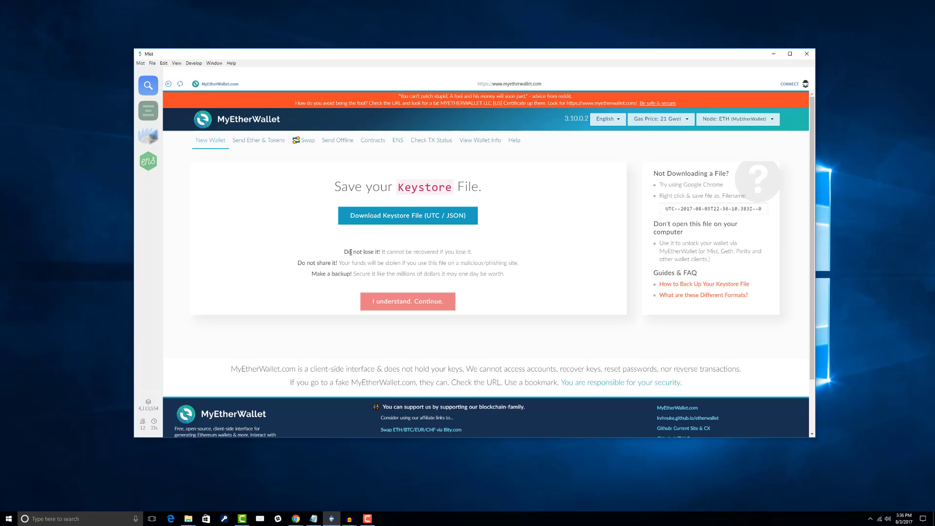
click(402, 221)
Examine the account connection options for MyEtherWallet and leave them without connecting any account
click(790, 84)
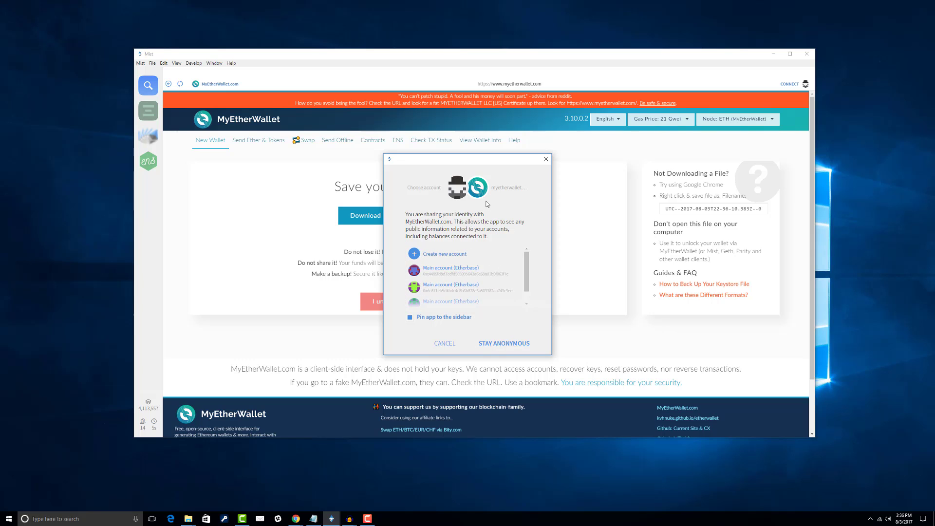
click(546, 159)
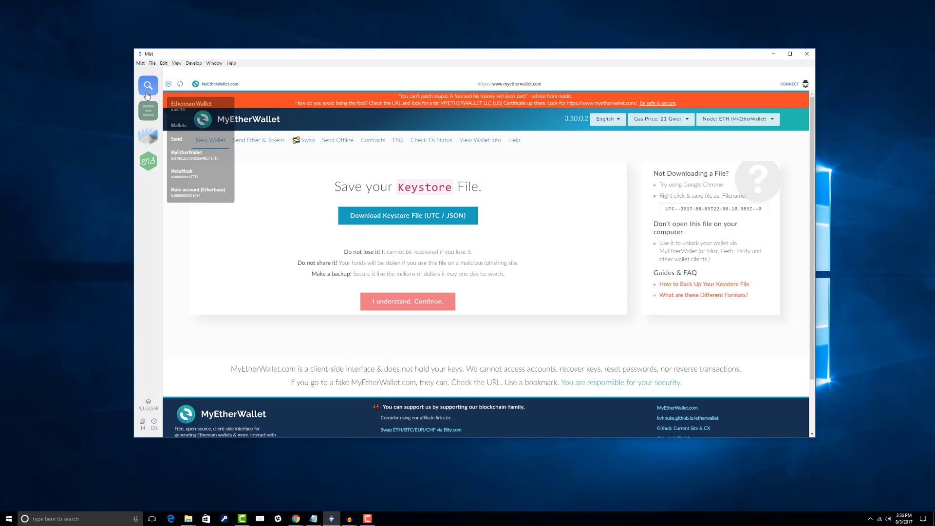
mouse_move(147, 93)
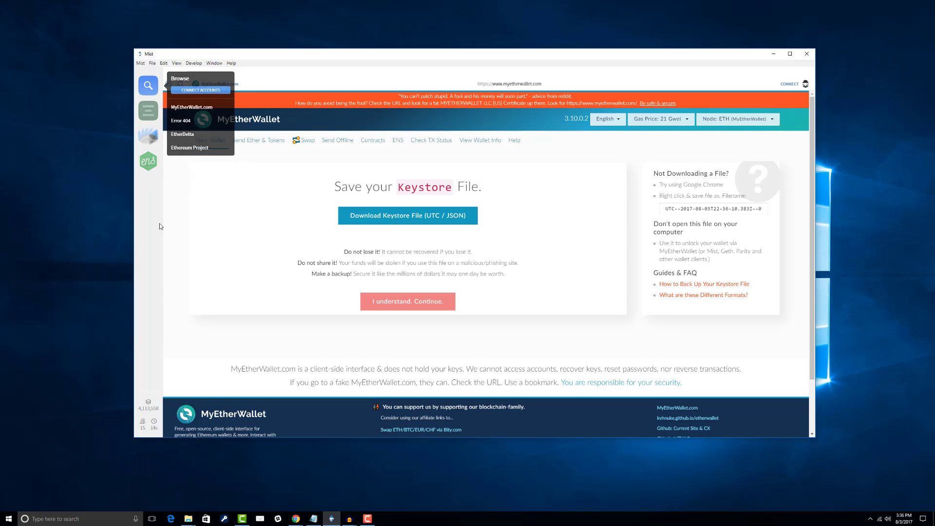